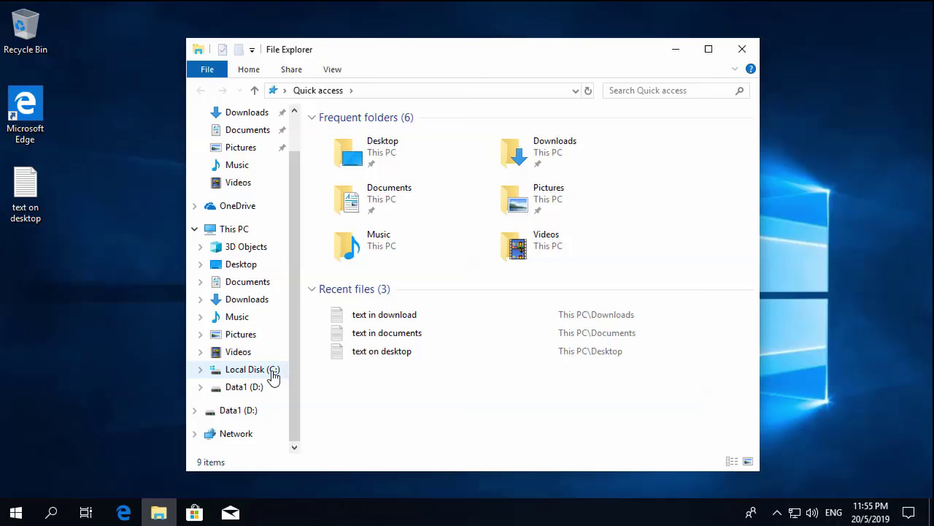
Step: Examine the contents of Local Disk (C:) and Data1 (D:), including the Music and Video folders on Data1 (D:)
click(248, 369)
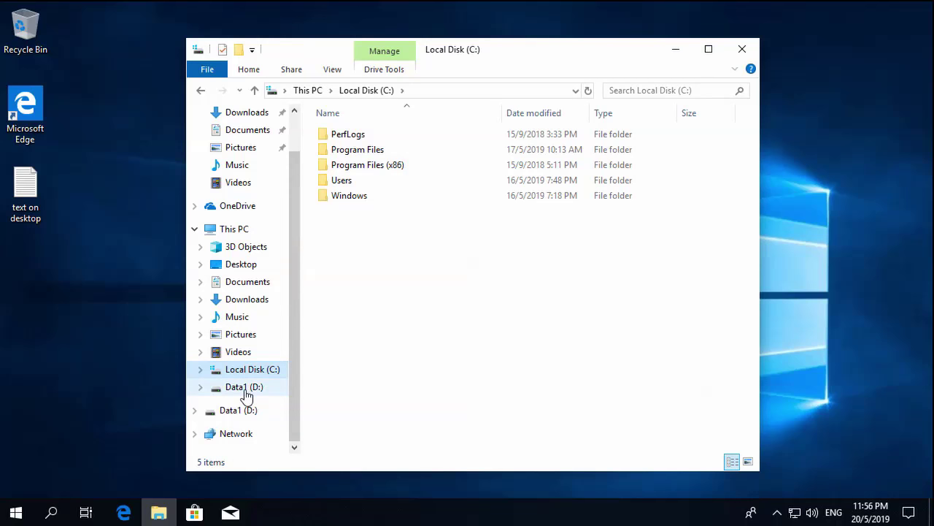
click(246, 391)
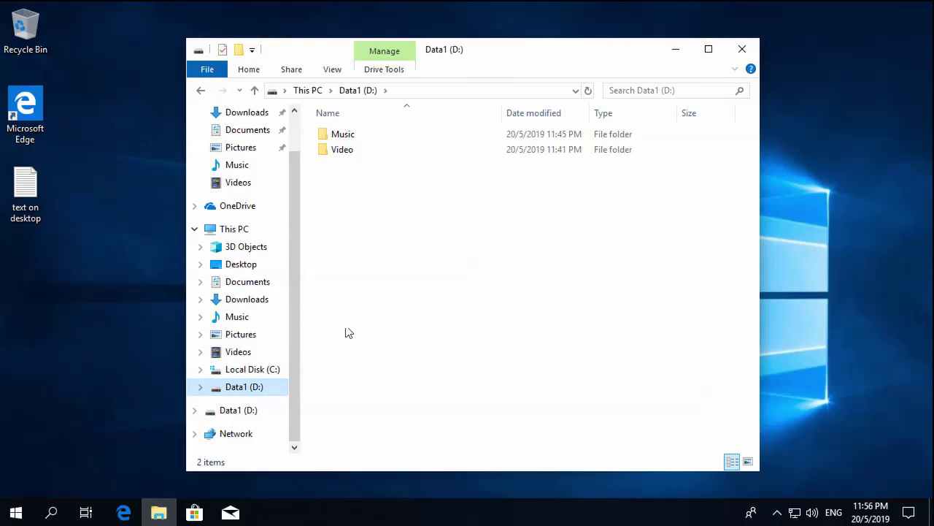
double_click(358, 138)
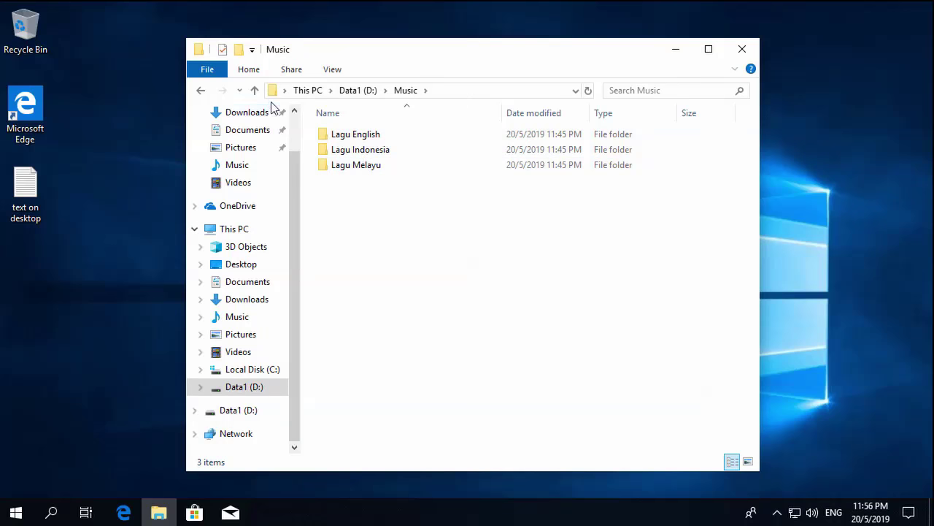
click(255, 90)
double_click(361, 151)
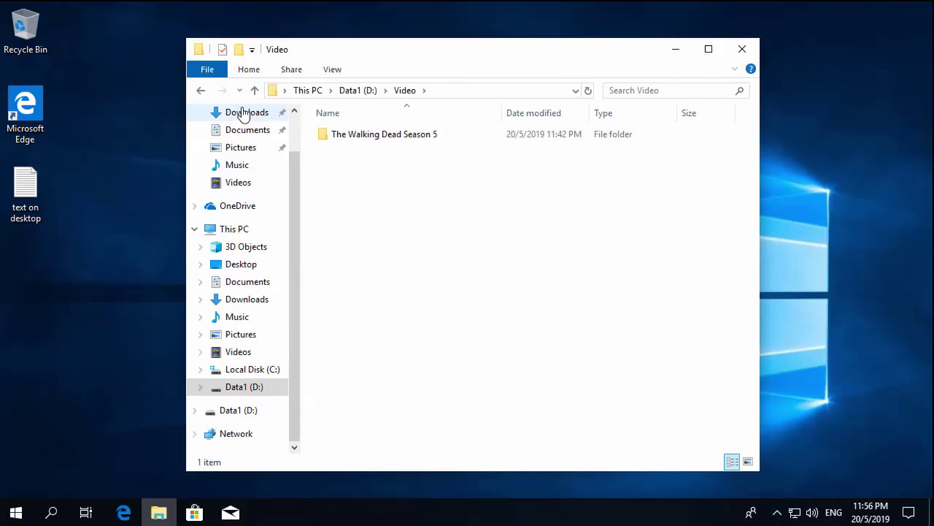
click(254, 89)
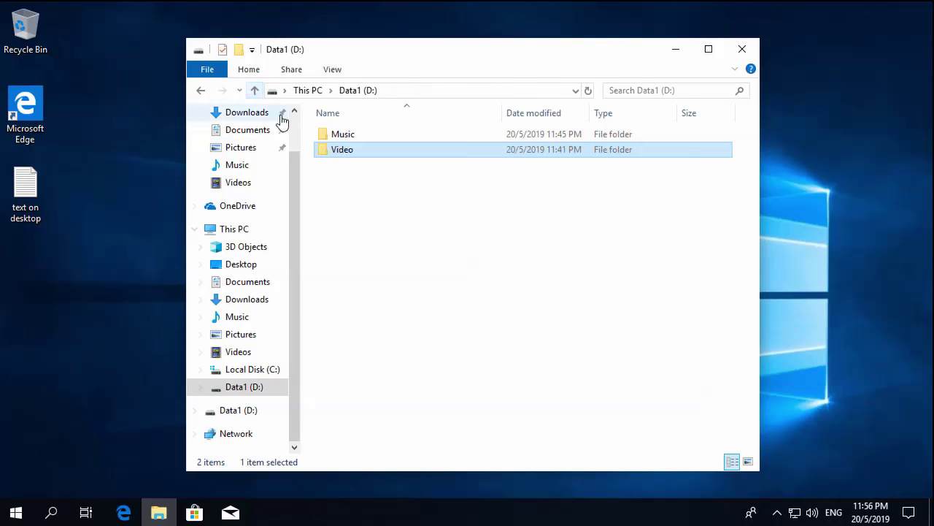
click(347, 281)
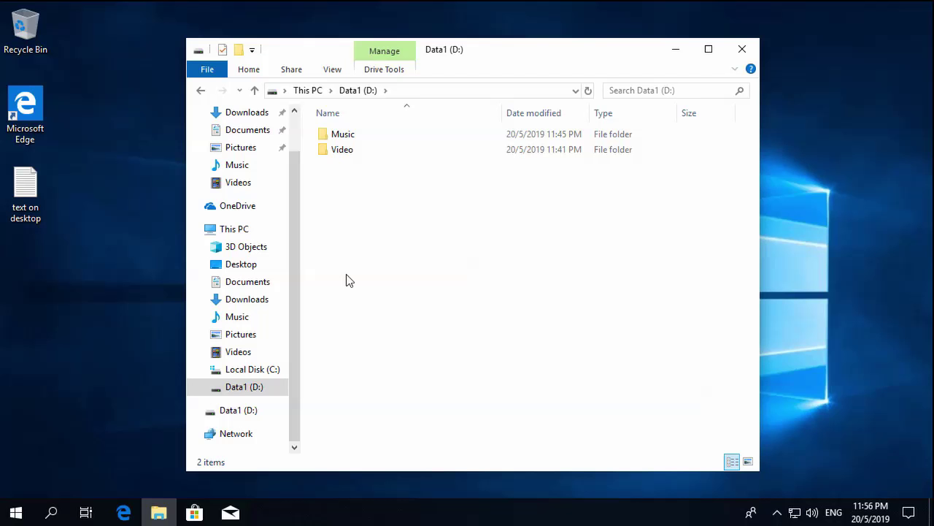
click(265, 377)
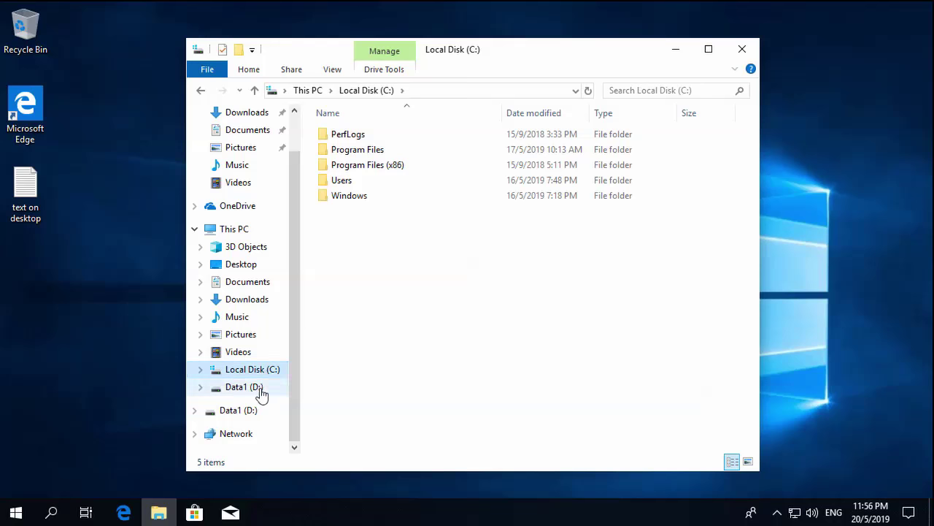
Step: Create a new folder named Backup in the root of the Data1 (D:) drive
click(261, 391)
right_click(403, 270)
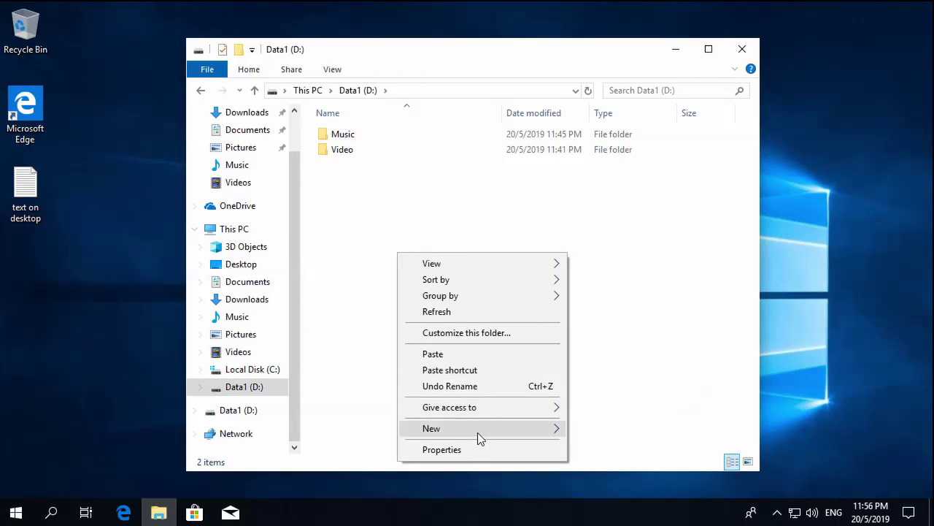
mouse_move(510, 429)
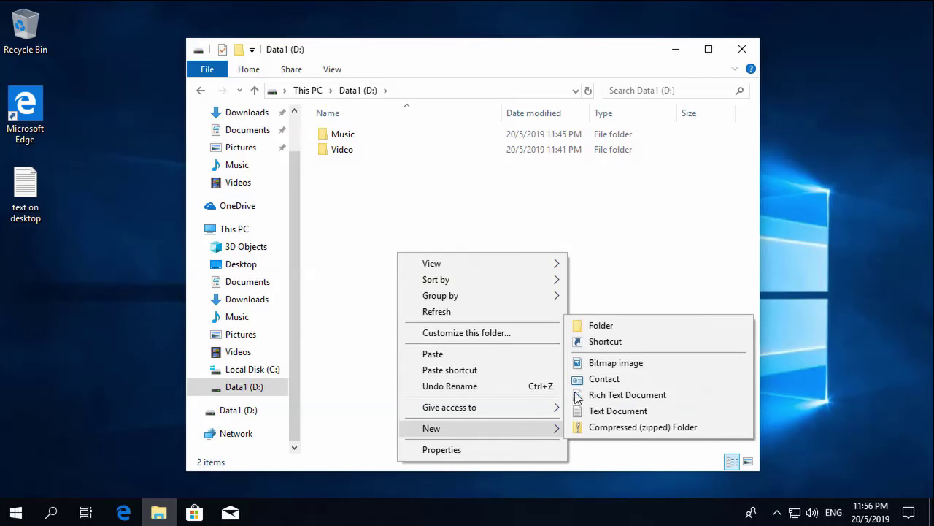
click(605, 328)
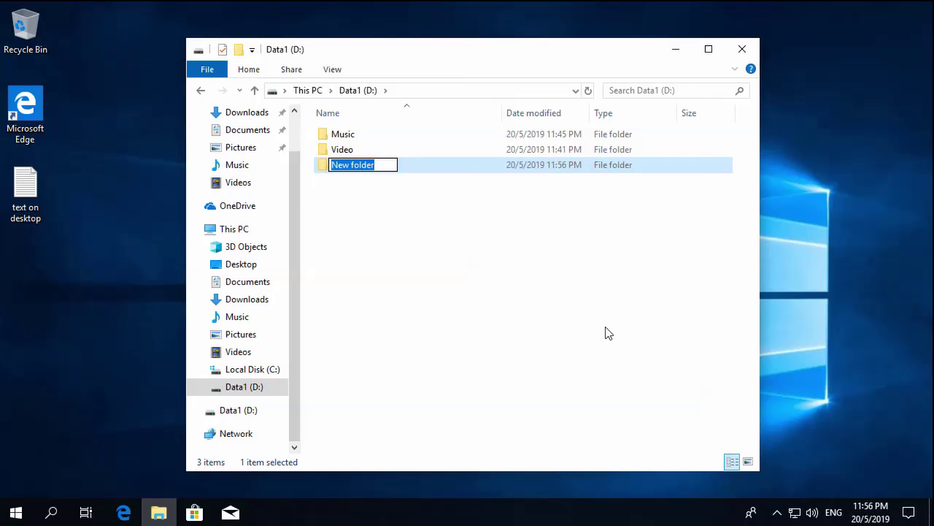
text(Backuo)
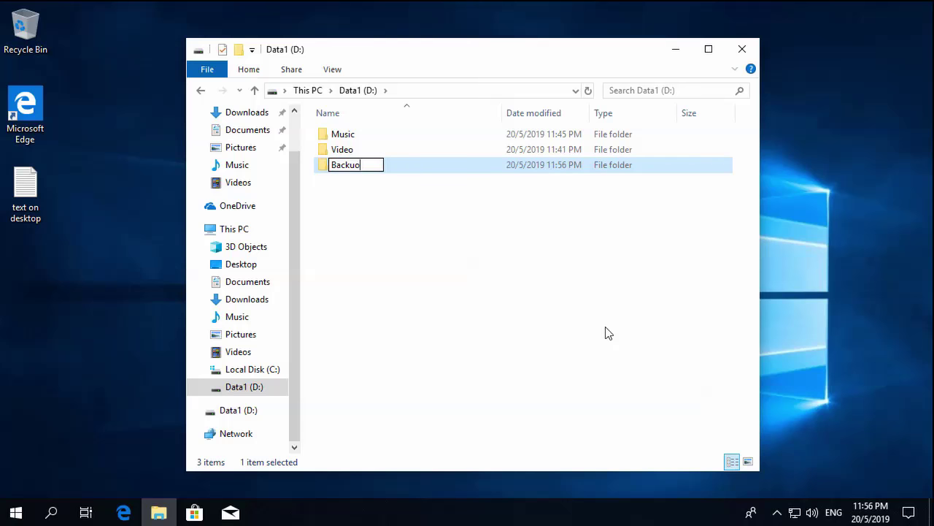
key(BackSpace)
text(p)
click(548, 319)
Step: Open the personal user profile folder inside Users on Local Disk (C:), widening the folder tree to show full folder names
click(253, 369)
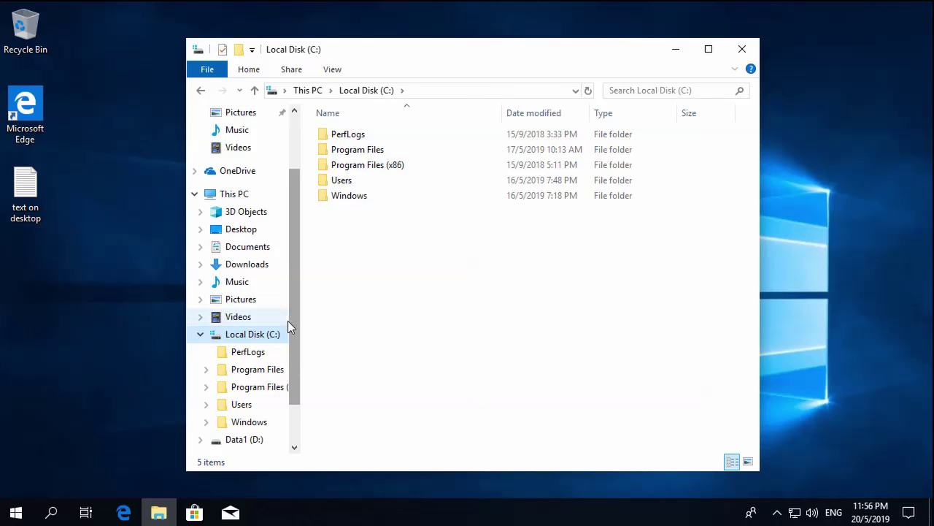
drag(302, 324, 359, 313)
scroll(349, 324, down, 1)
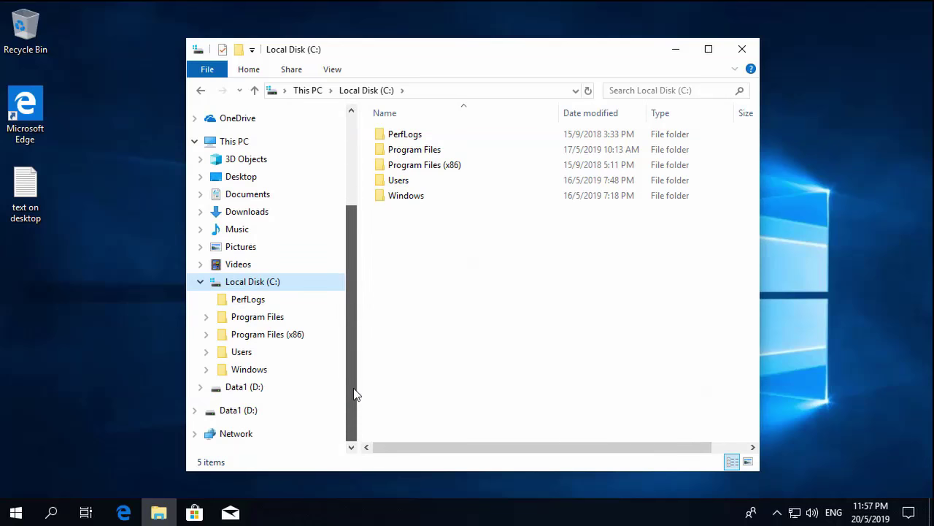
click(206, 352)
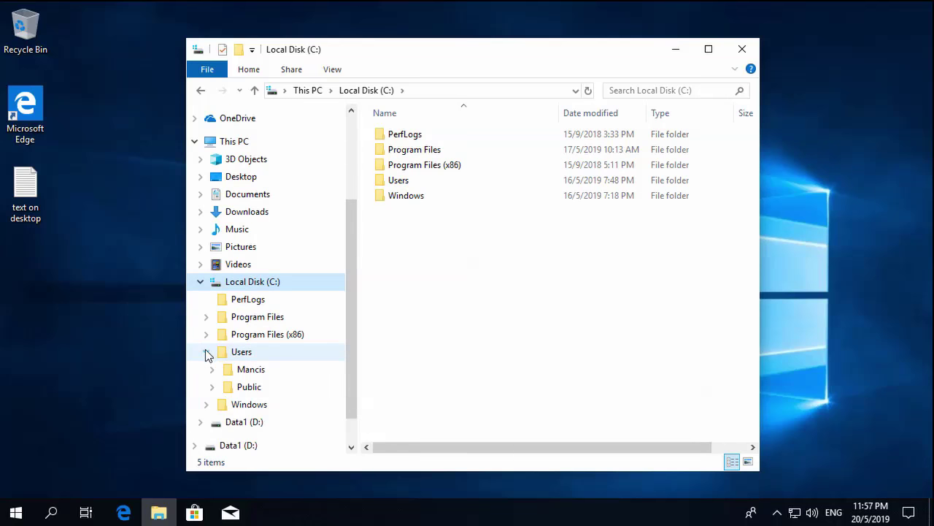
click(211, 369)
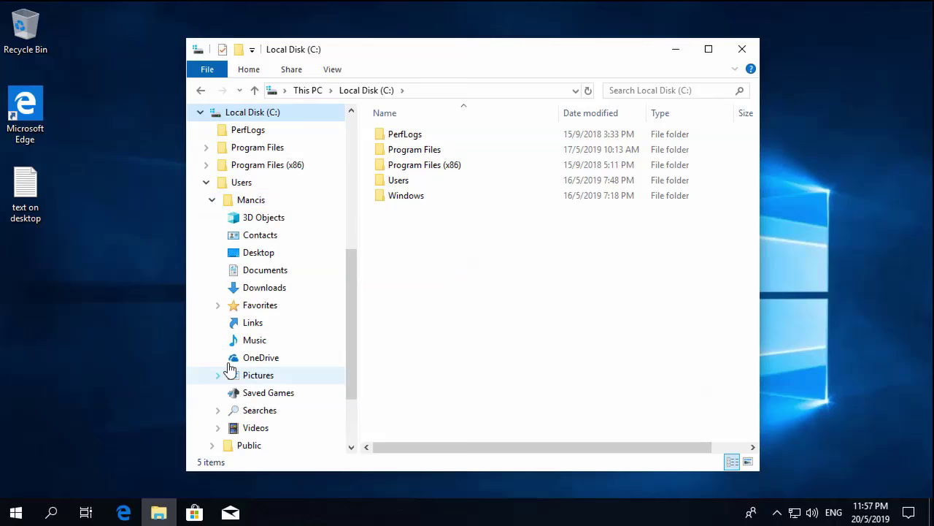
click(249, 202)
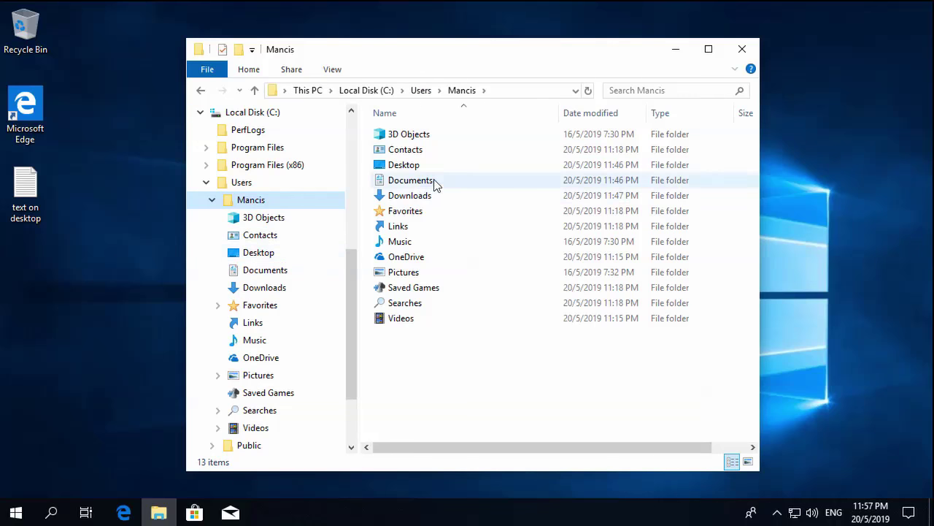
Step: Copy the Desktop, Documents, Downloads, Music, Pictures and Videos folders from the user profile folder
click(413, 168)
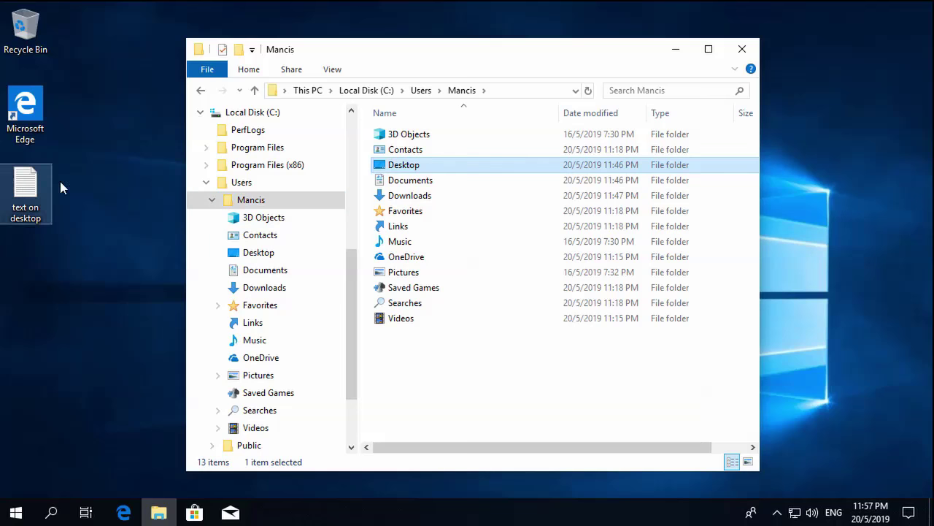
ctrl+click(421, 182)
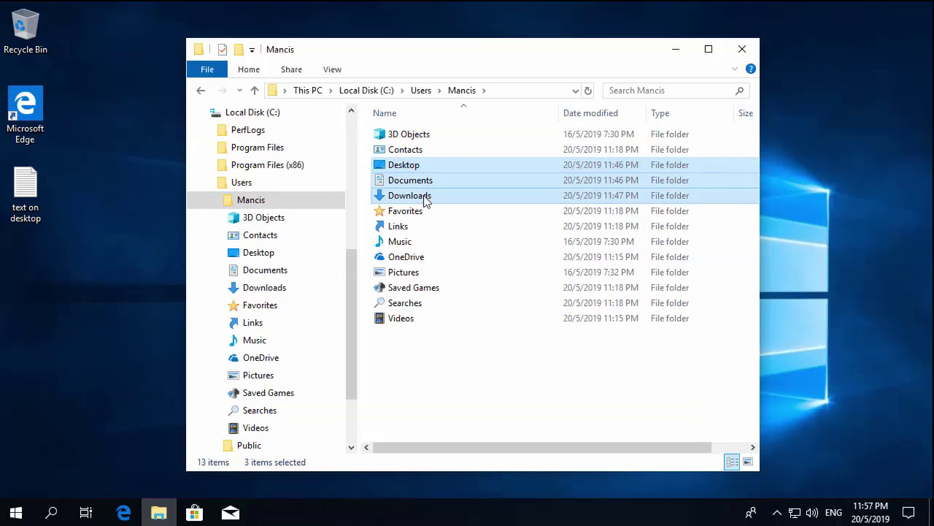
ctrl+click(408, 244)
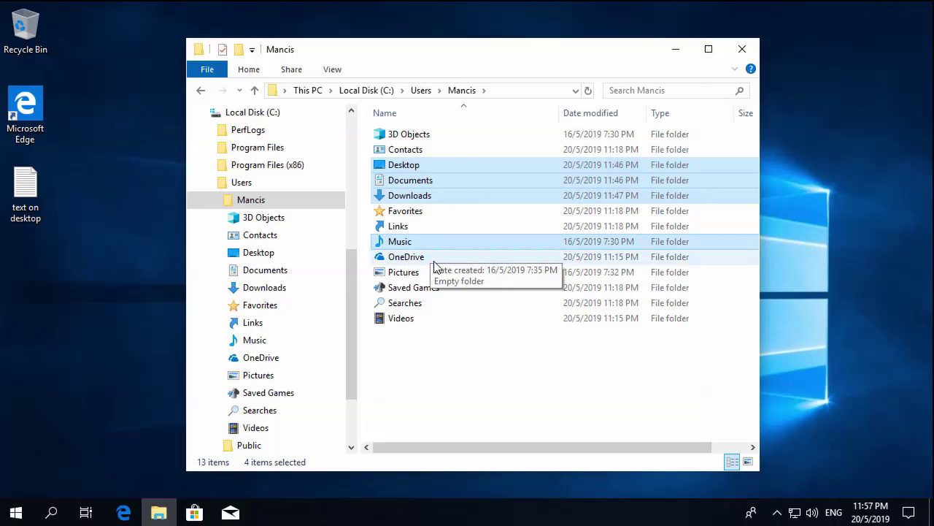
ctrl+click(410, 320)
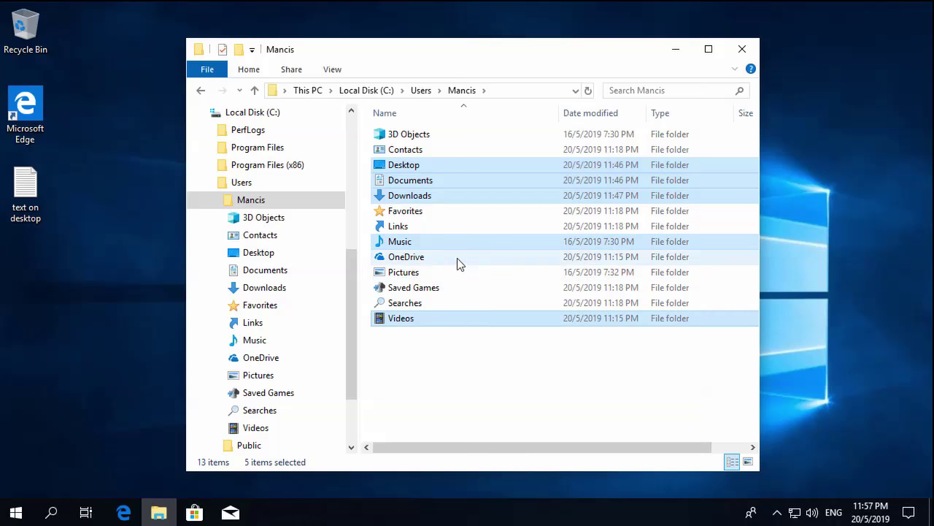
ctrl+click(415, 274)
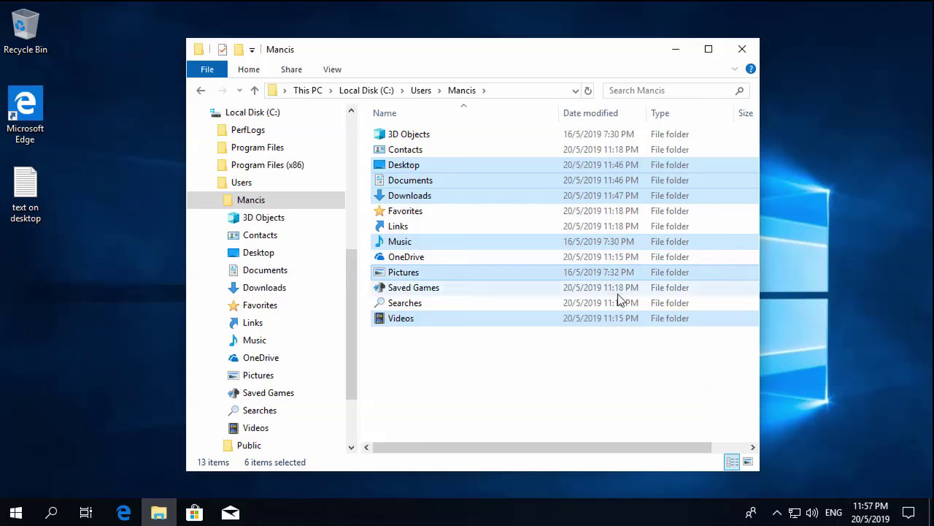
right_click(435, 174)
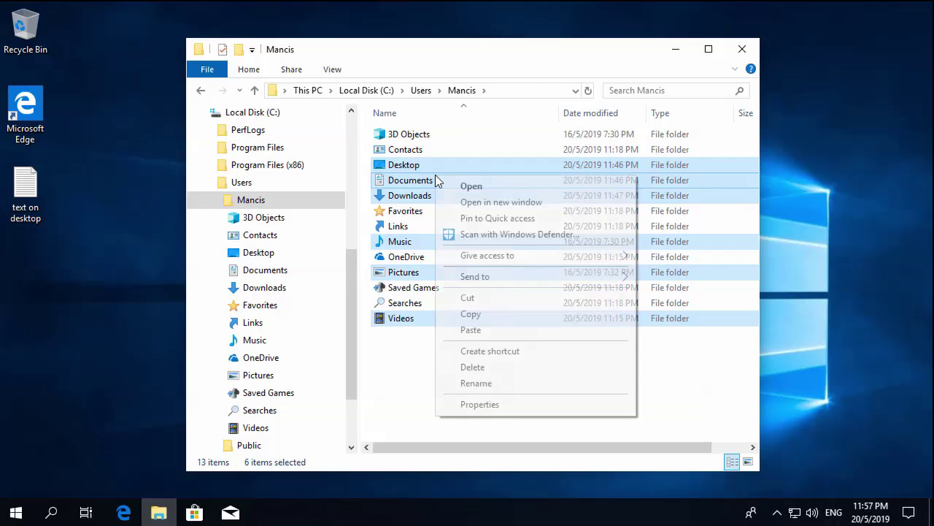
click(493, 314)
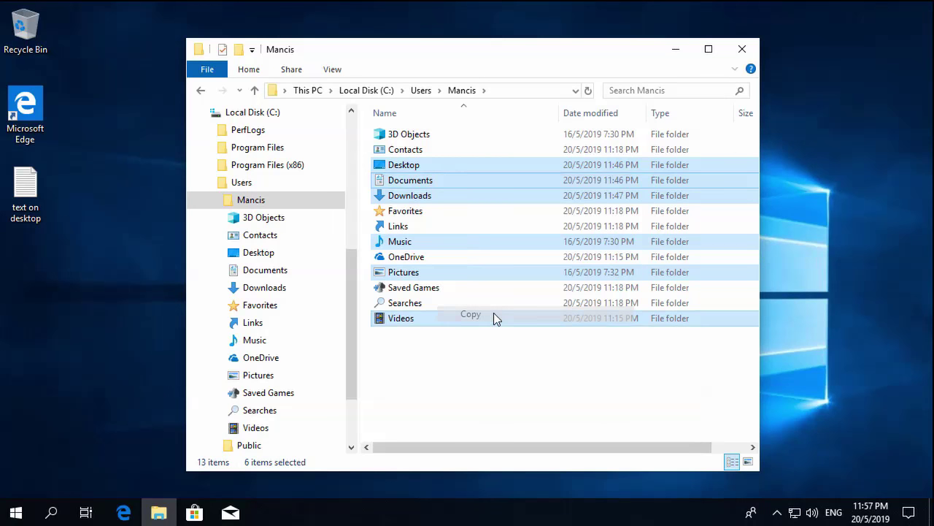
drag(349, 311, 349, 385)
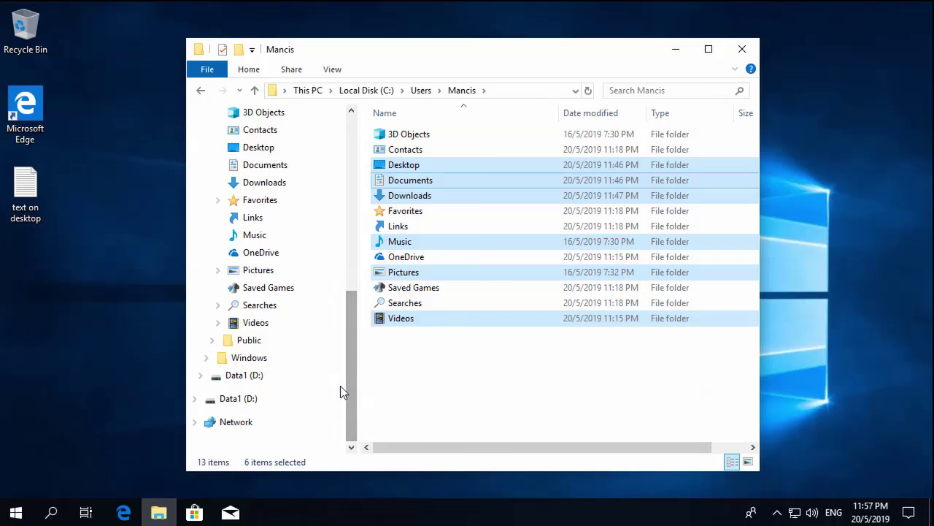
right_click(457, 184)
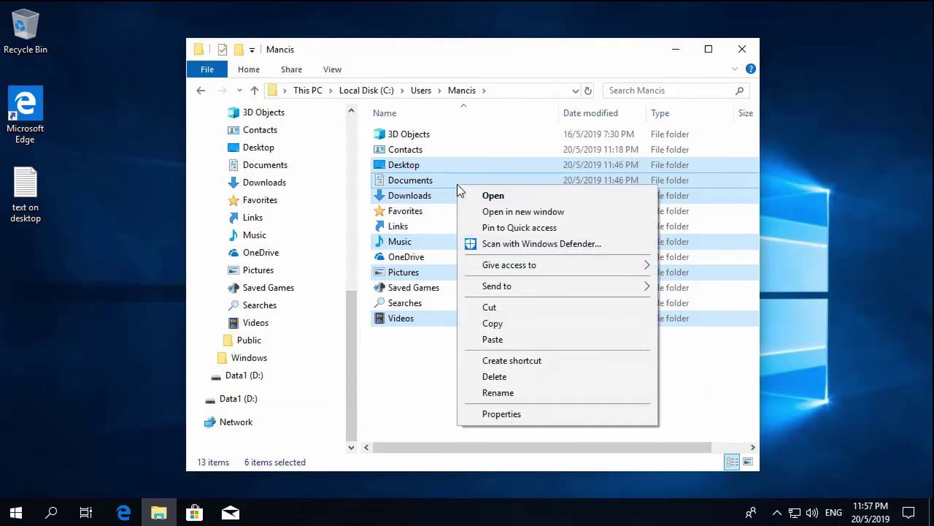
click(498, 324)
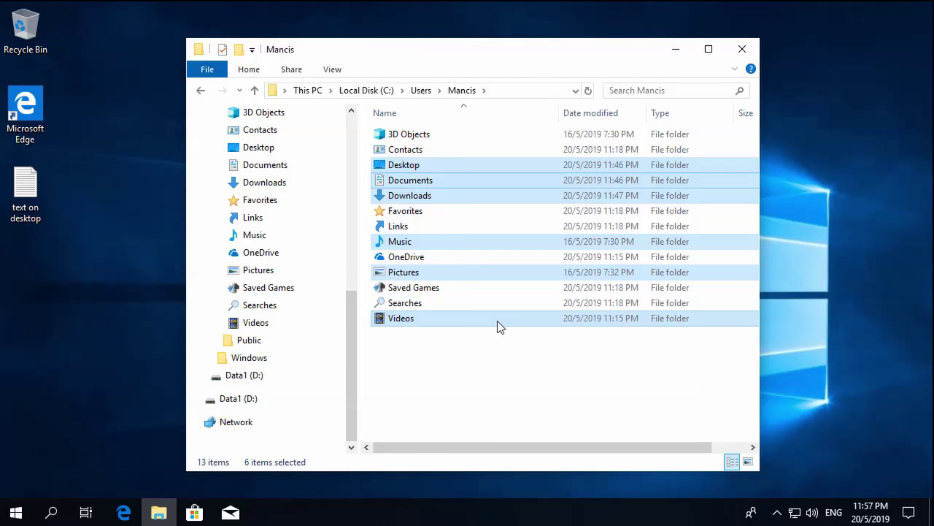
Step: Paste the copied user folders into the Backup folder on the Data1 (D:) drive
click(244, 400)
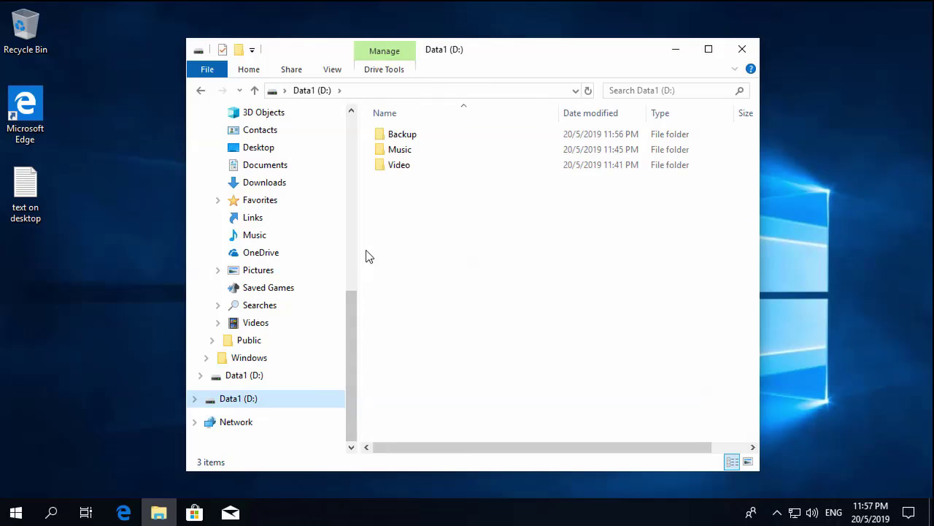
double_click(402, 135)
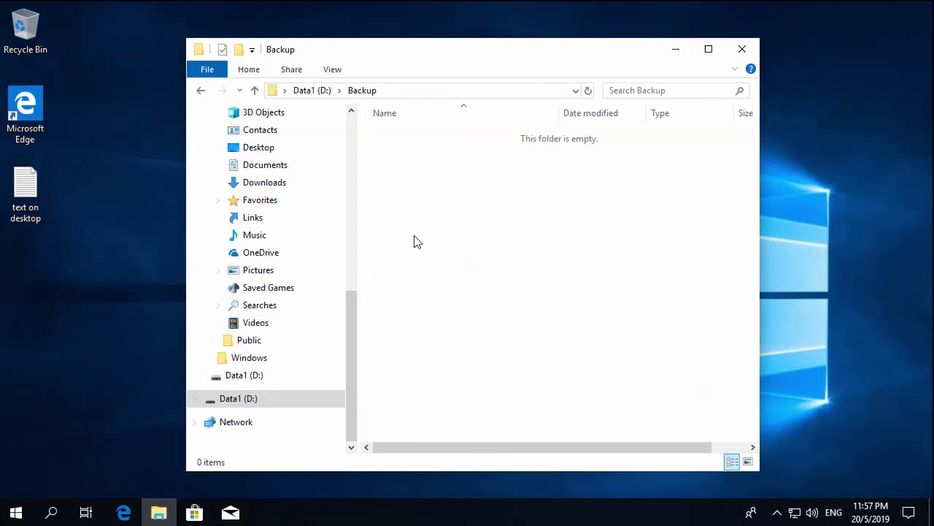
right_click(433, 248)
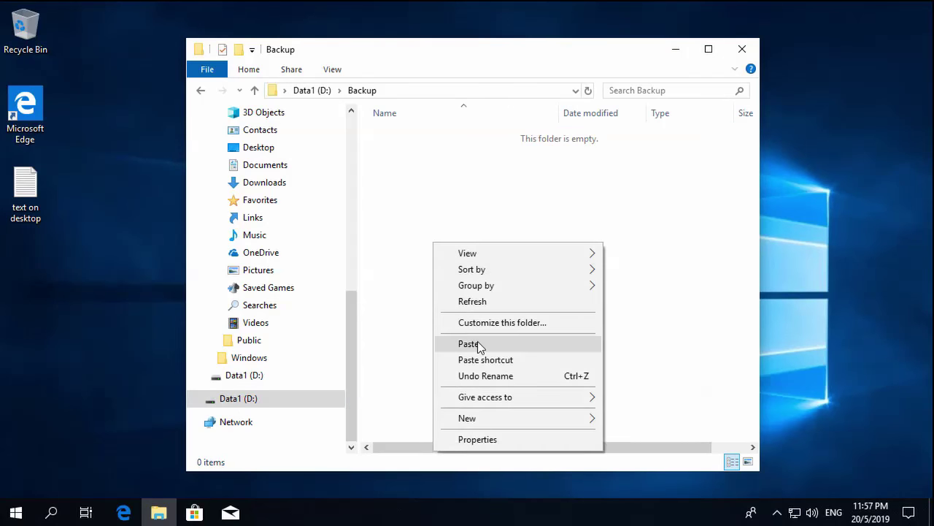
click(477, 341)
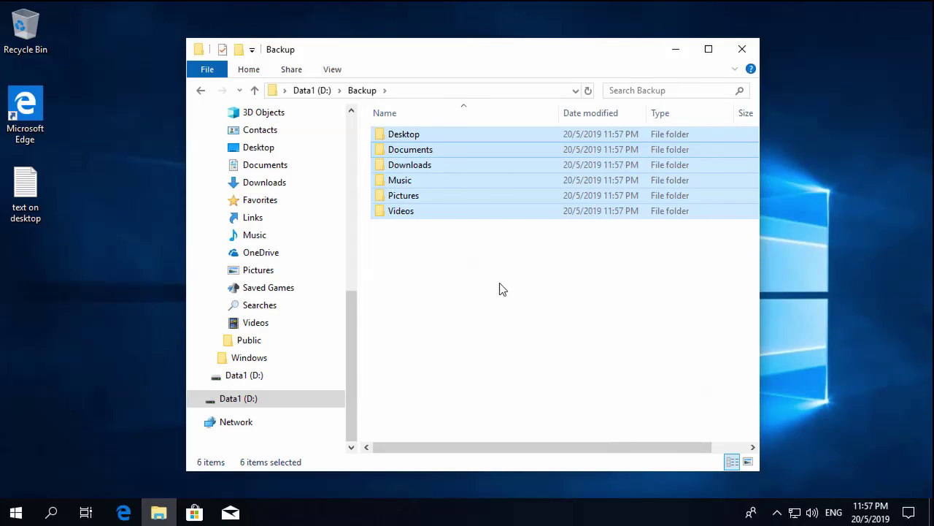
click(467, 283)
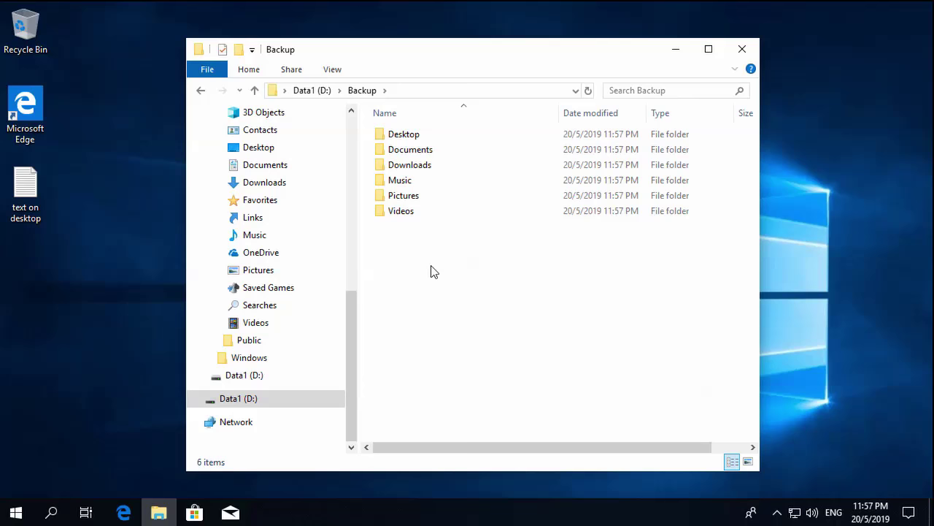
Step: Close the file window and shut down the PC
click(742, 51)
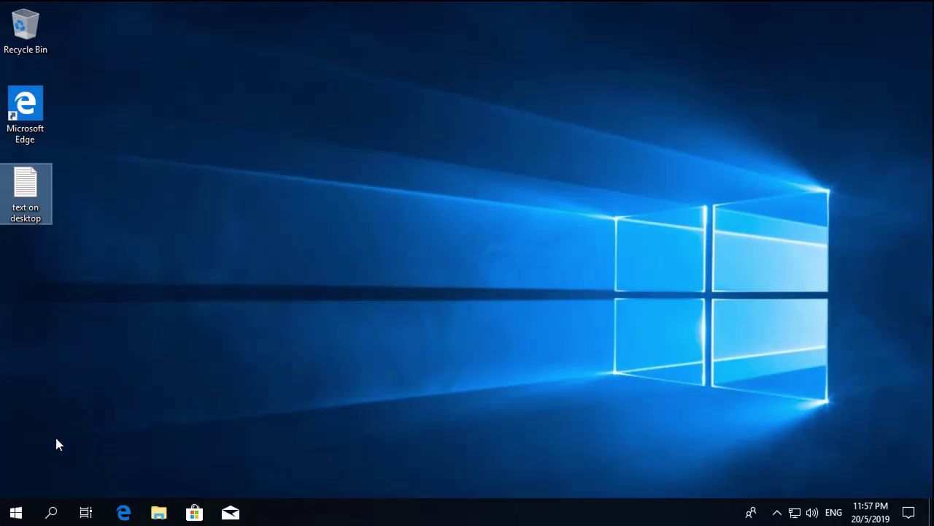
click(16, 513)
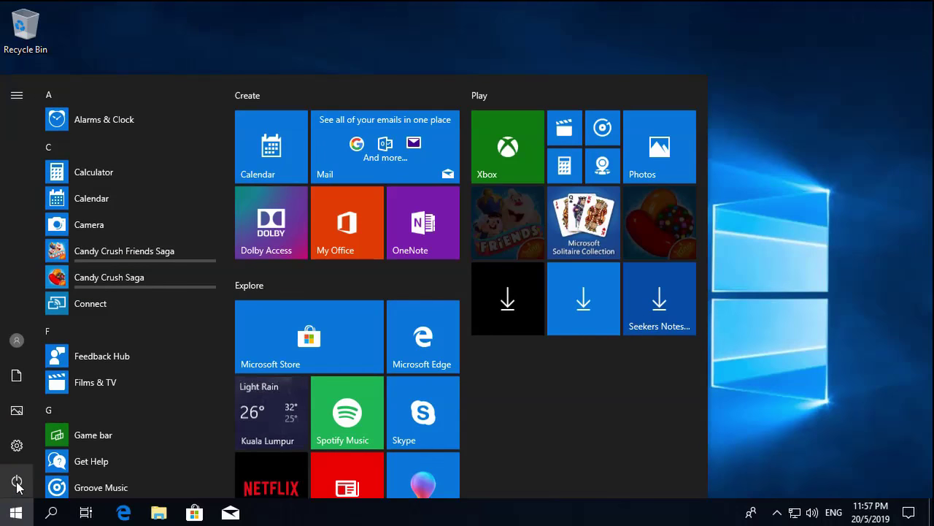
click(17, 484)
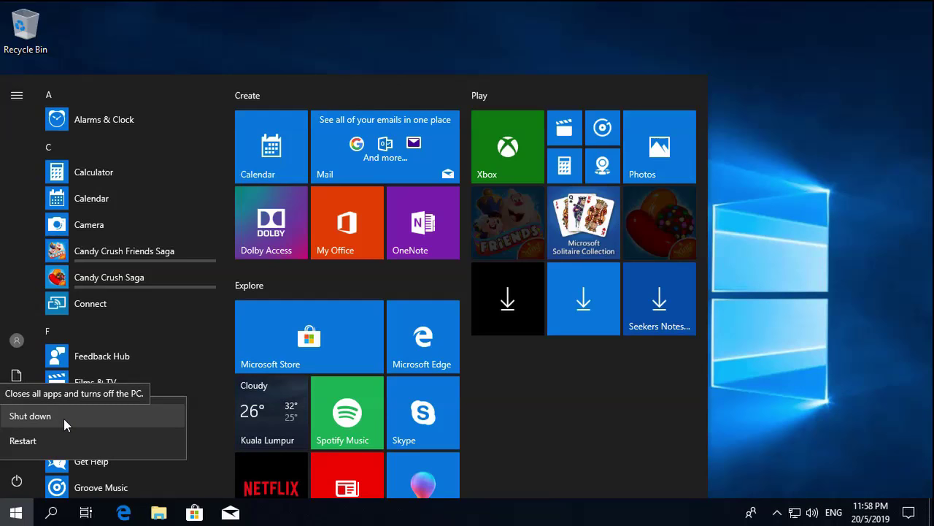
click(63, 416)
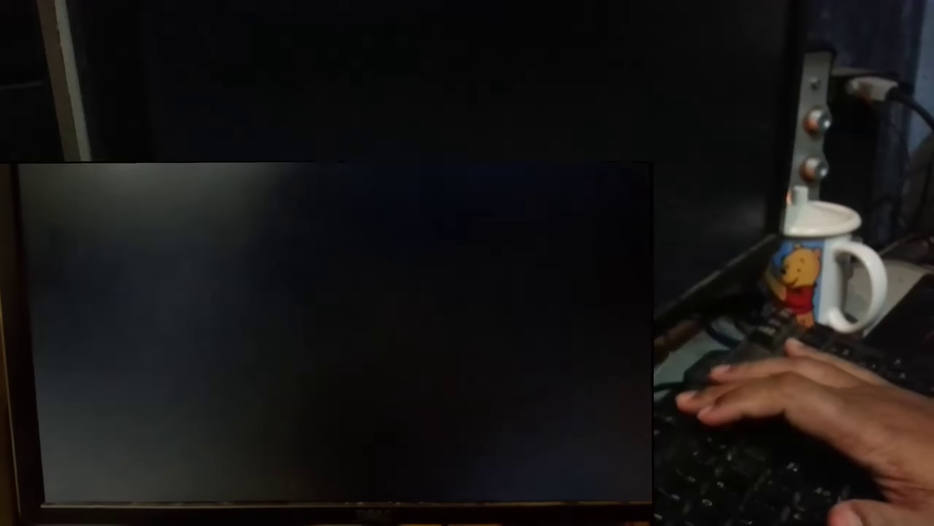
Step: Boot the PC from the KingstonDT 101 II USB drive into Windows Setup
key(Delete)
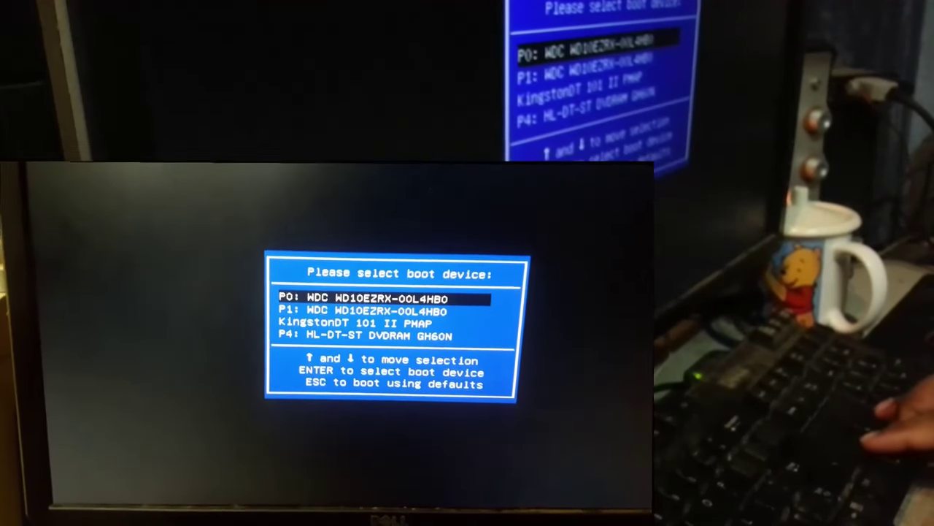
key(Down)
key(Down)
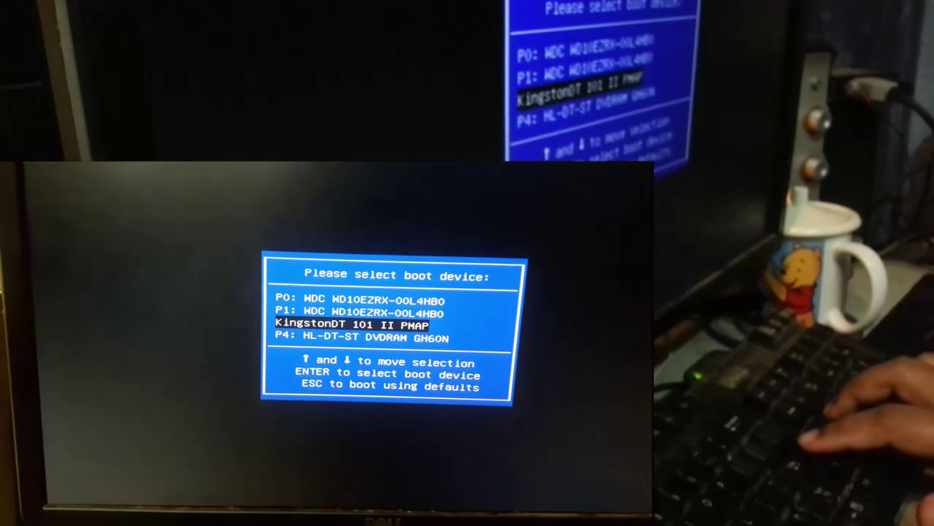
key(Return)
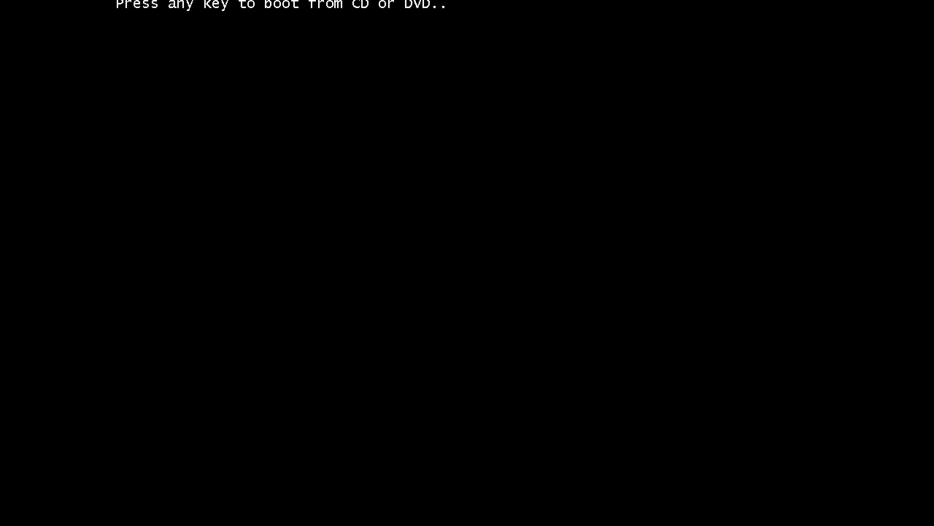
key(Return)
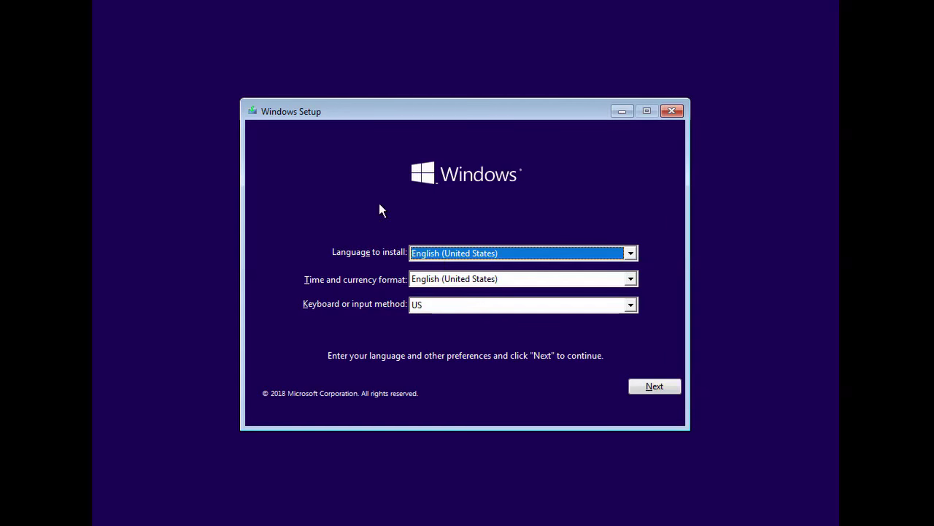
Step: Start the Windows installation with the default English (United States) and US keyboard settings, continuing without a product key
click(654, 386)
click(476, 272)
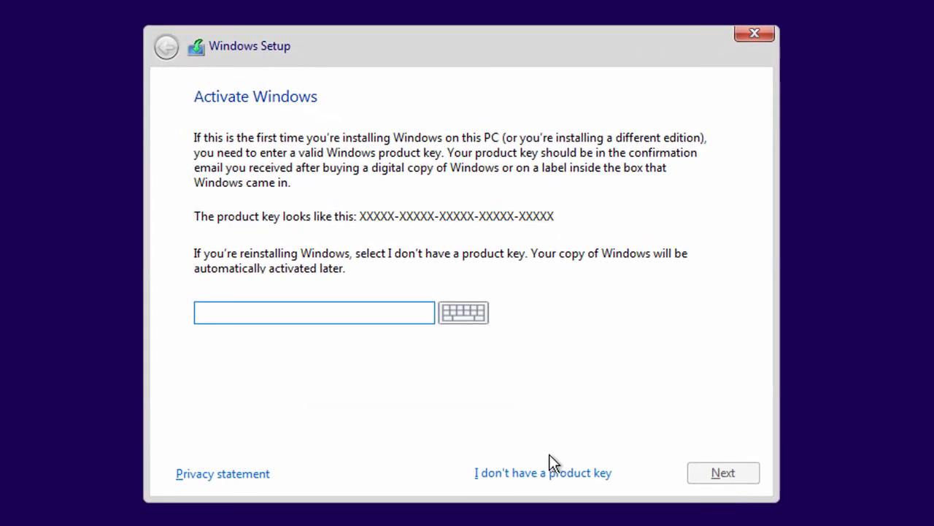
click(537, 411)
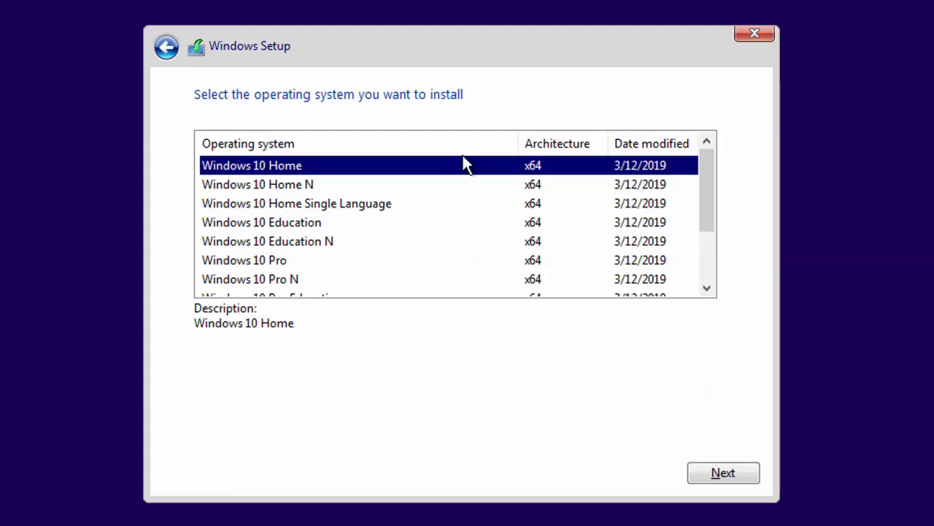
Step: Choose Windows 10 Home as the operating system and accept the license terms
click(725, 470)
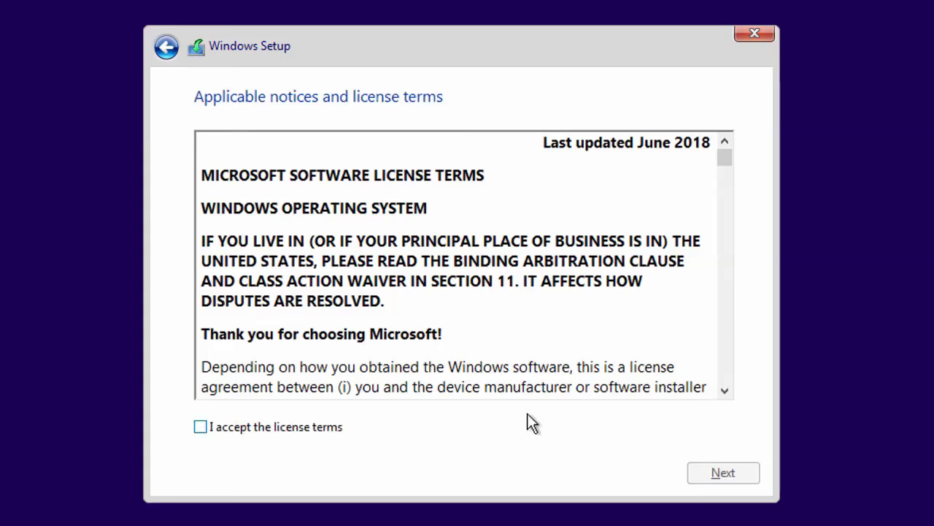
click(325, 427)
click(712, 473)
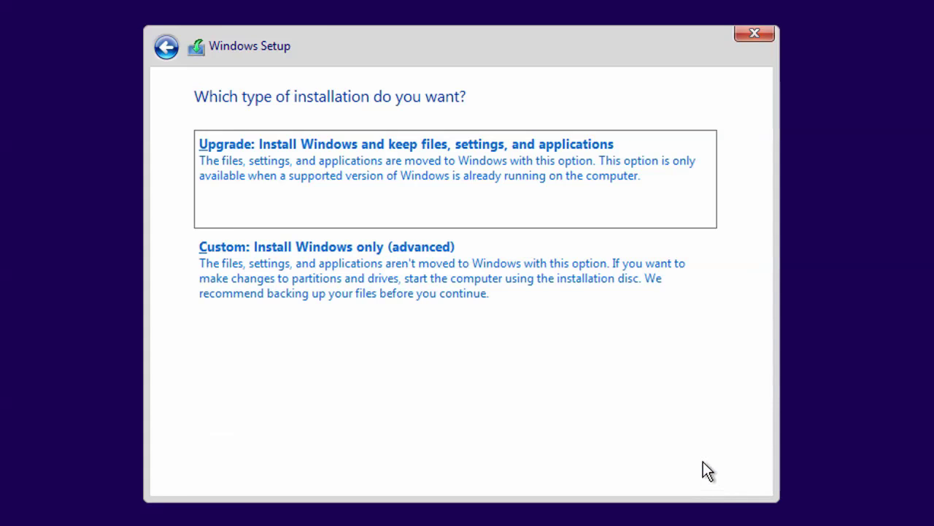
Step: Choose the custom Windows-only installation and delete Drive 0 Partition 4, the 30.1 GB primary partition
click(472, 282)
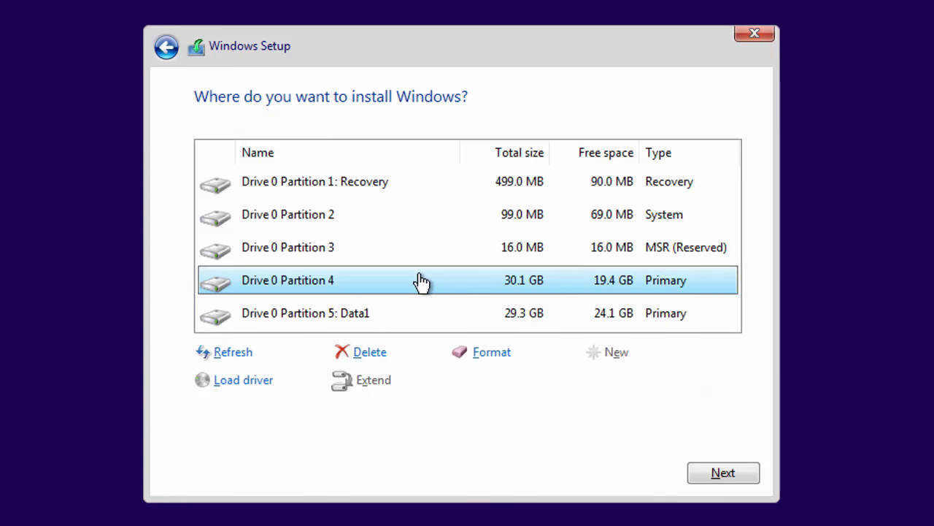
click(373, 359)
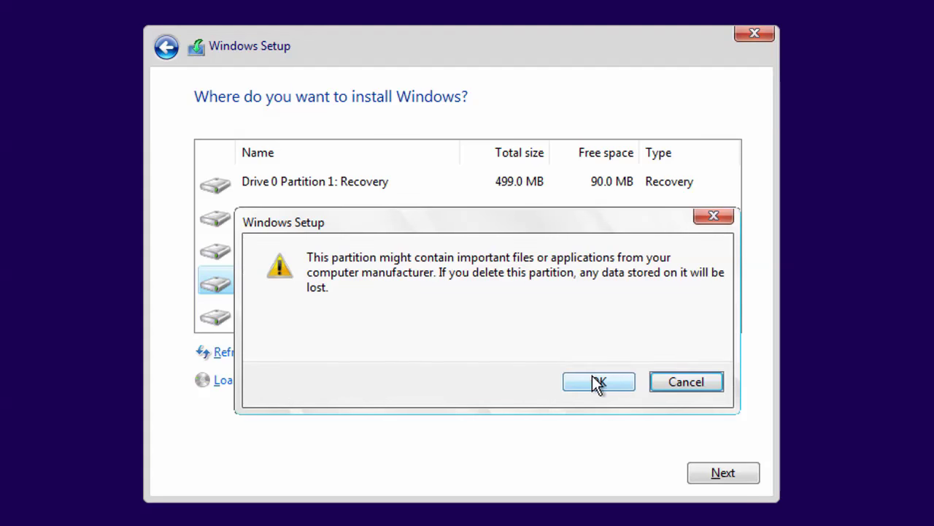
click(595, 381)
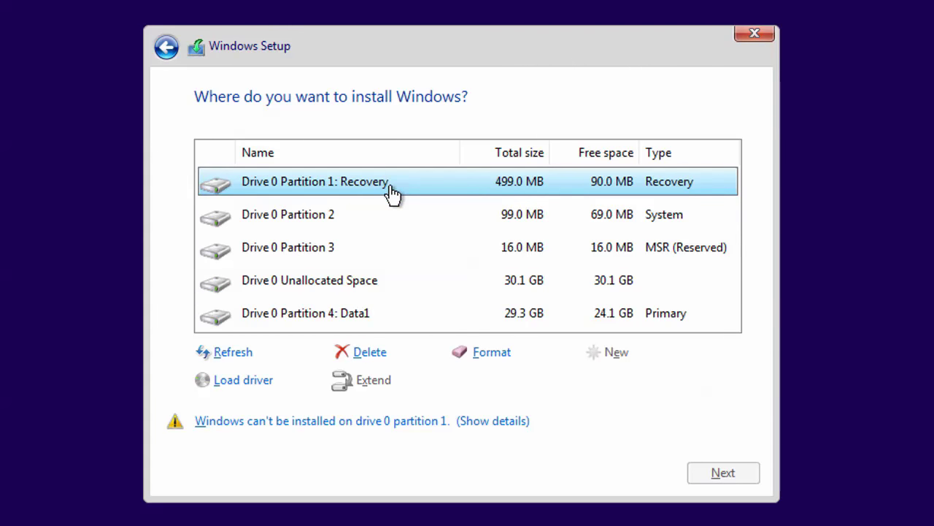
Step: Delete the Recovery, System and MSR (Reserved) partitions on Drive 0, keeping the Data1 partition
click(373, 353)
click(573, 378)
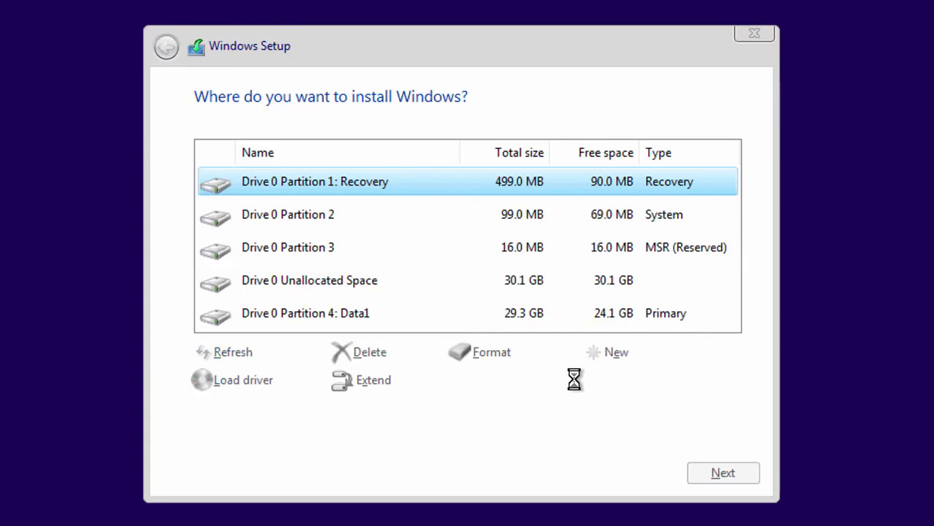
click(327, 219)
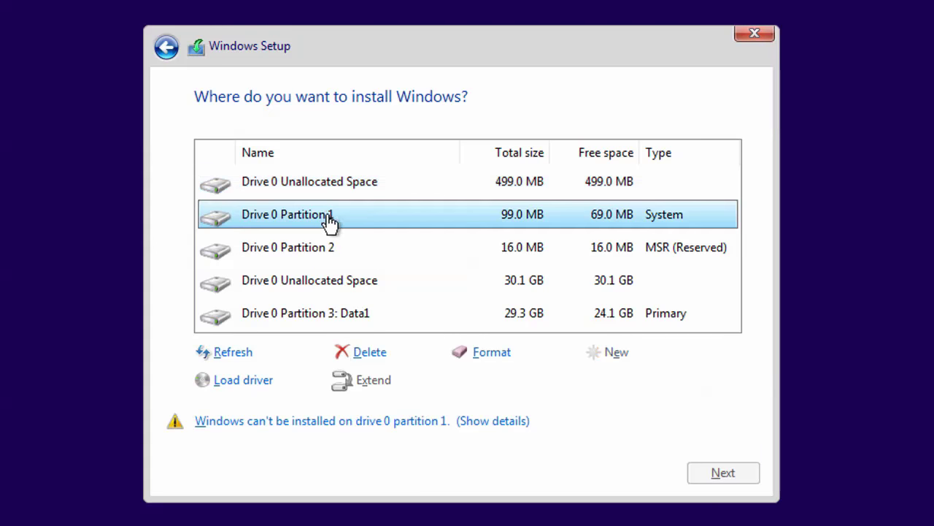
click(379, 354)
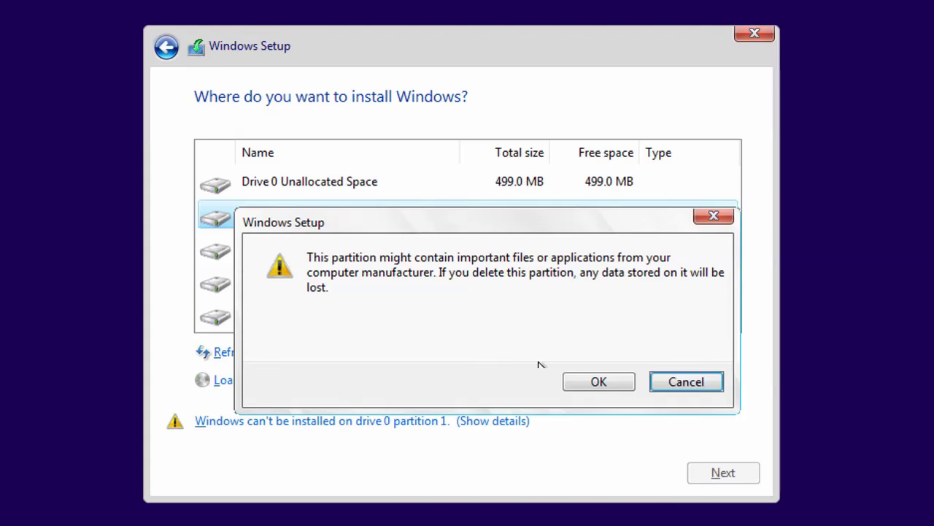
click(600, 382)
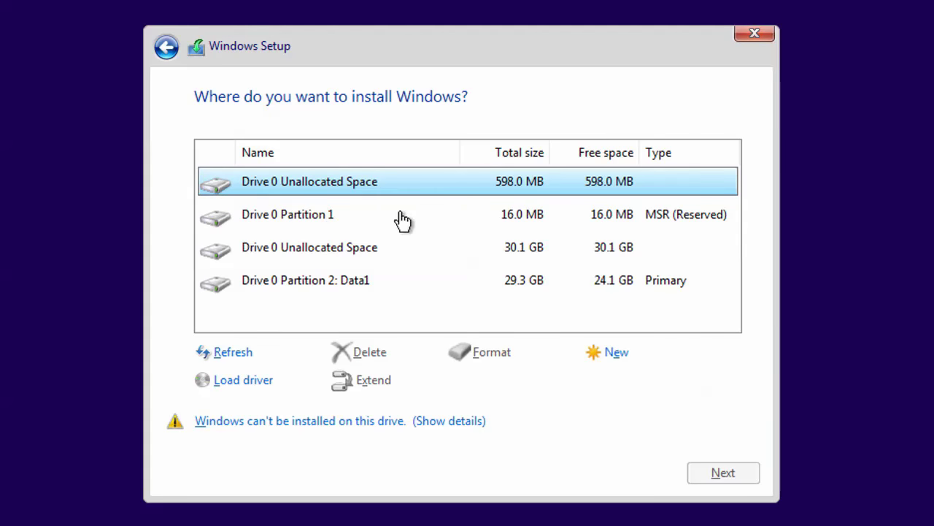
click(358, 219)
click(371, 354)
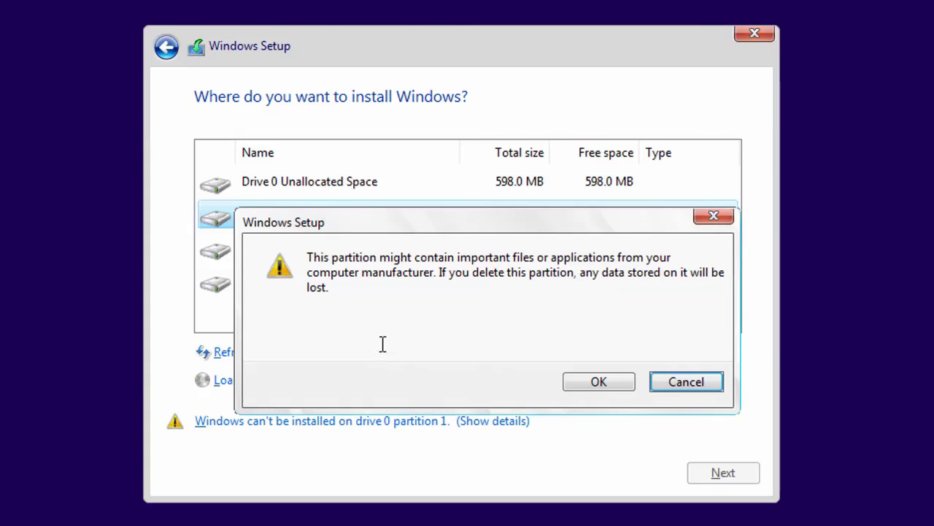
click(582, 378)
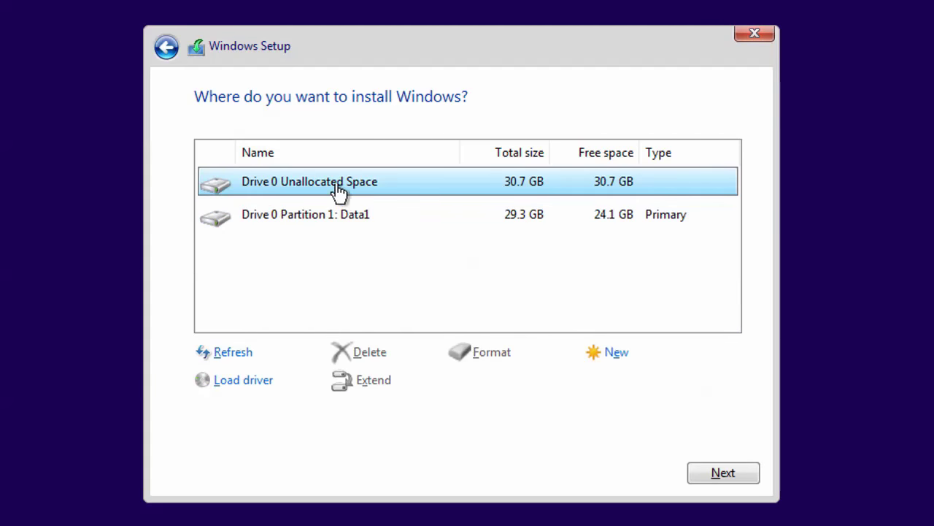
Step: Install Windows on the Drive 0 unallocated space instead of the Data1 partition
click(361, 224)
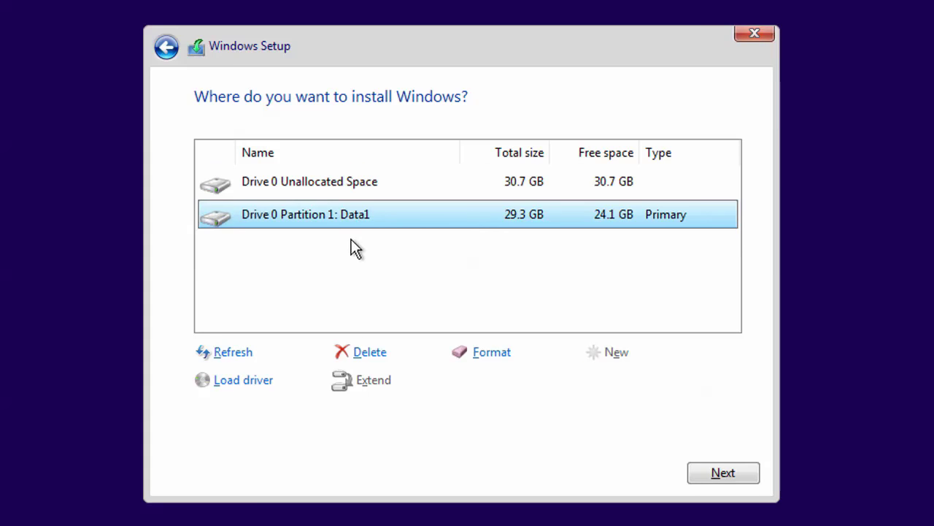
click(356, 193)
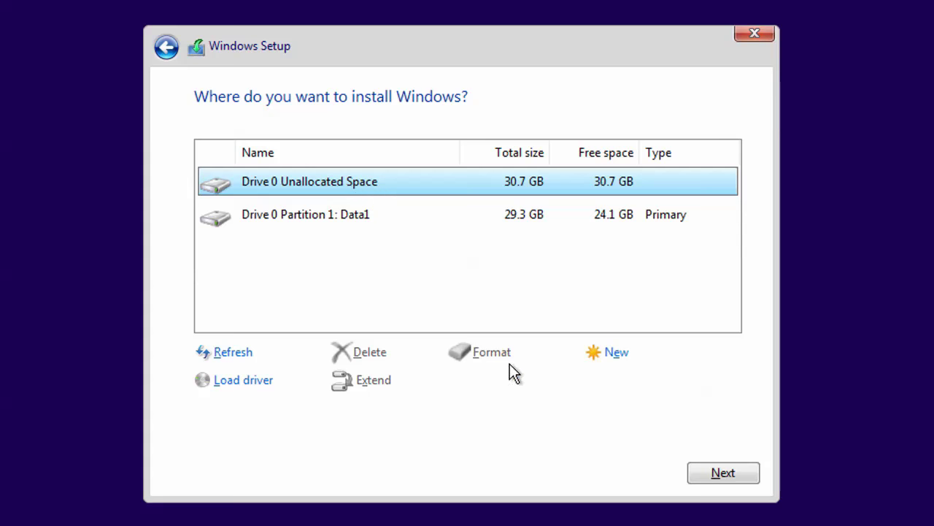
click(715, 475)
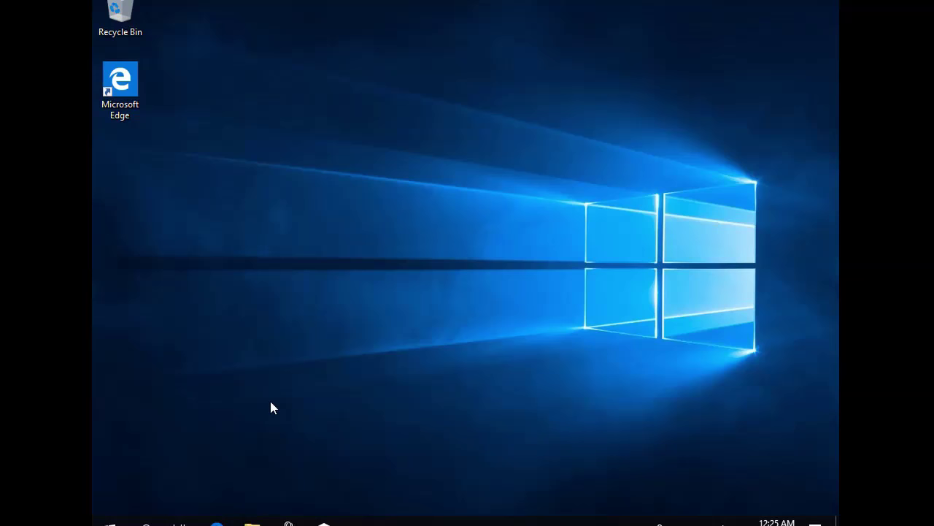
Step: Open File Explorer on the new desktop and check the Video and Music folders on the Data1 (D:) drive
key(super+e)
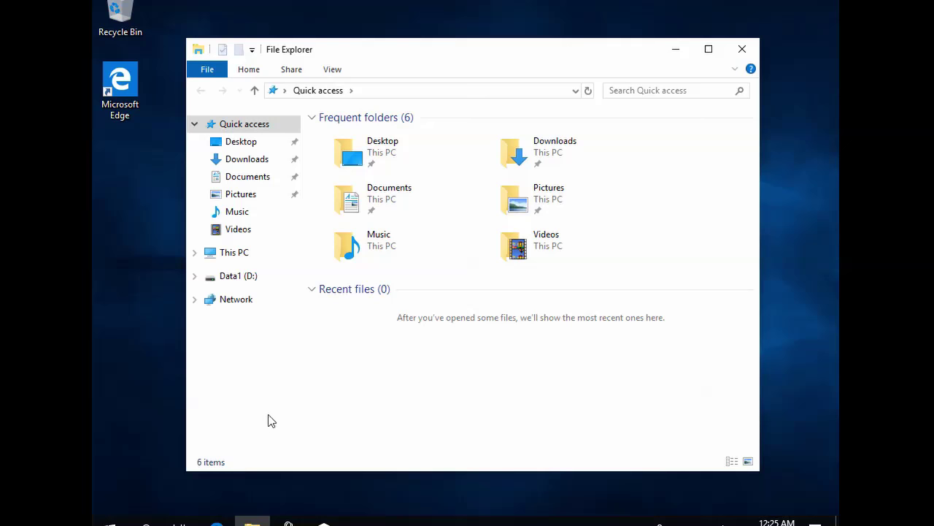
click(243, 281)
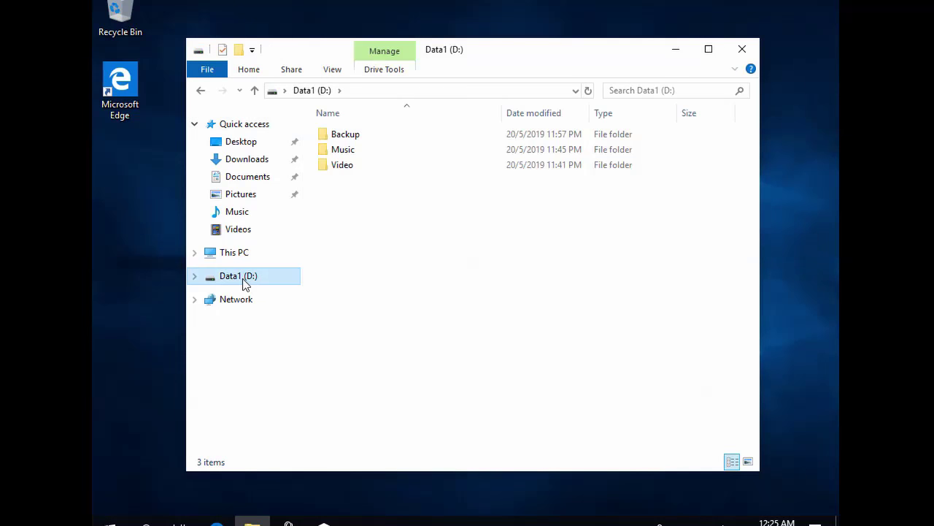
double_click(357, 173)
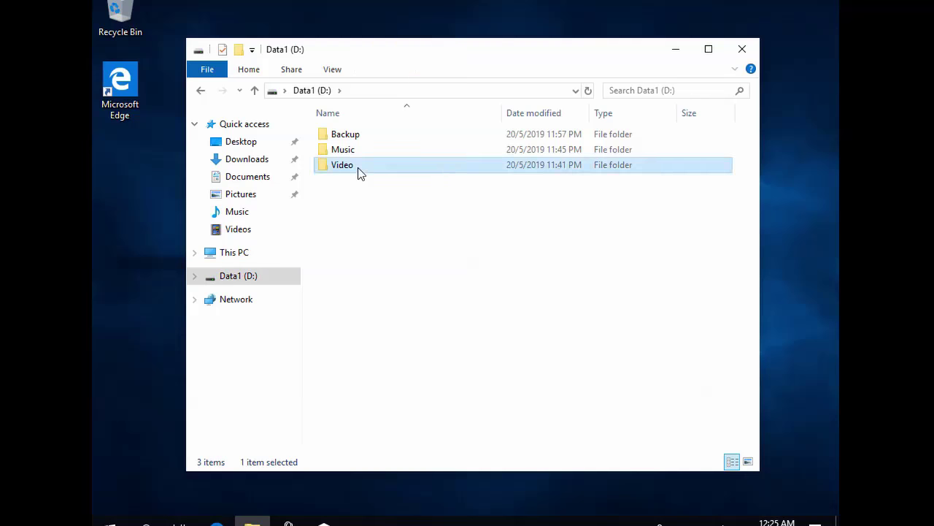
click(254, 91)
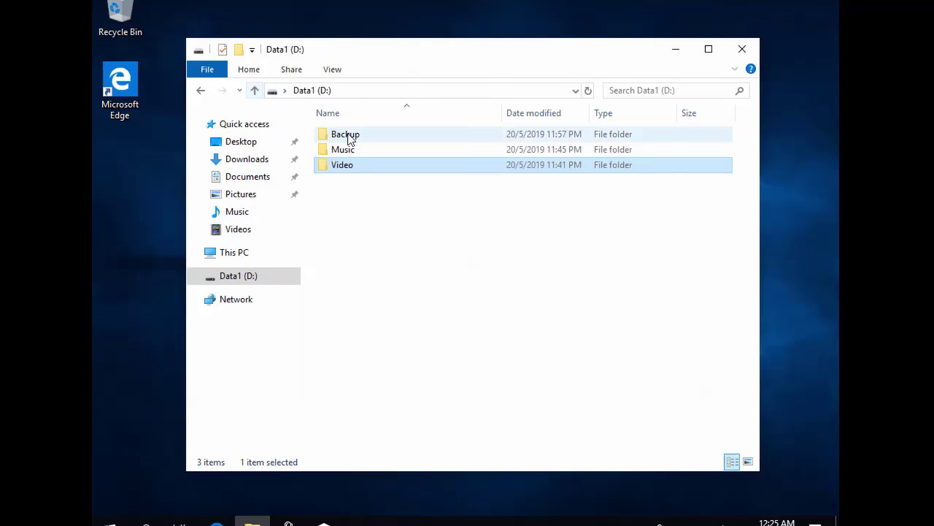
double_click(354, 151)
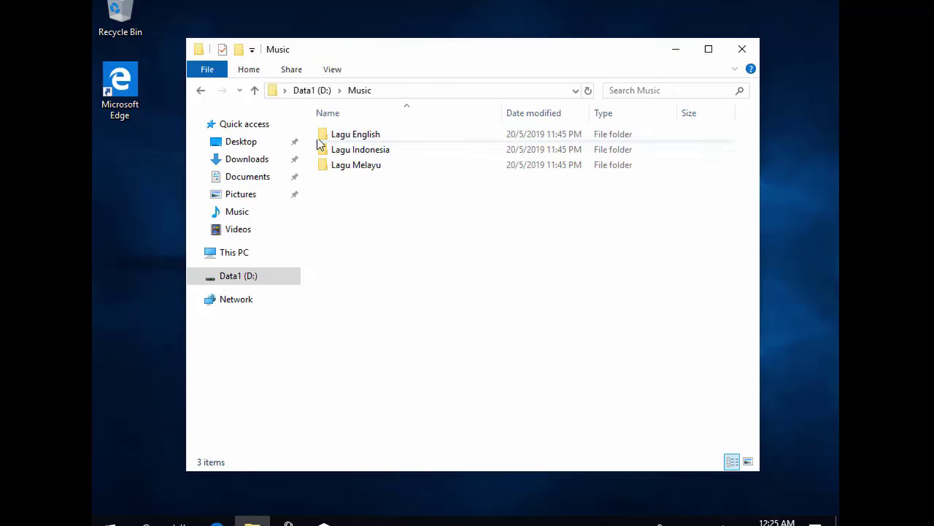
click(254, 90)
Step: Copy the Desktop, Documents, Downloads, Music, Pictures and Videos folders from the Backup folder on Data1 (D:)
double_click(341, 133)
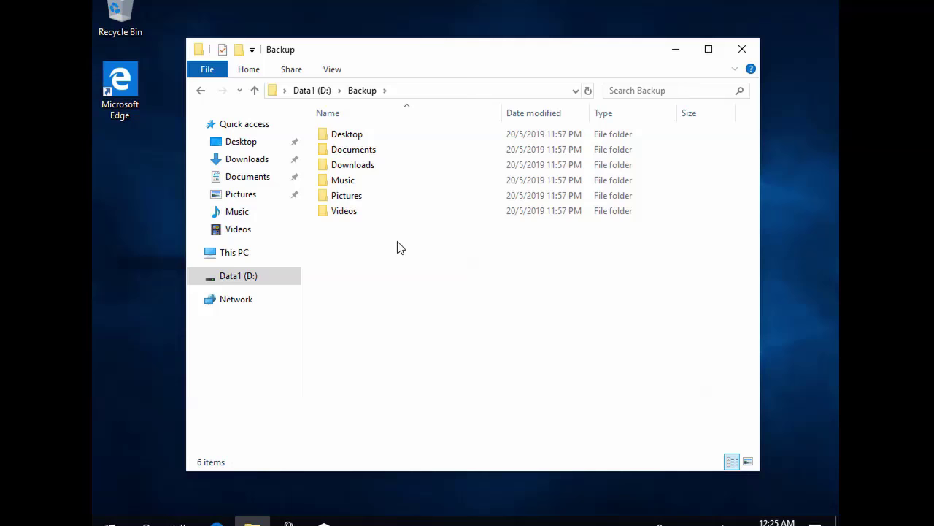
key(ctrl+a)
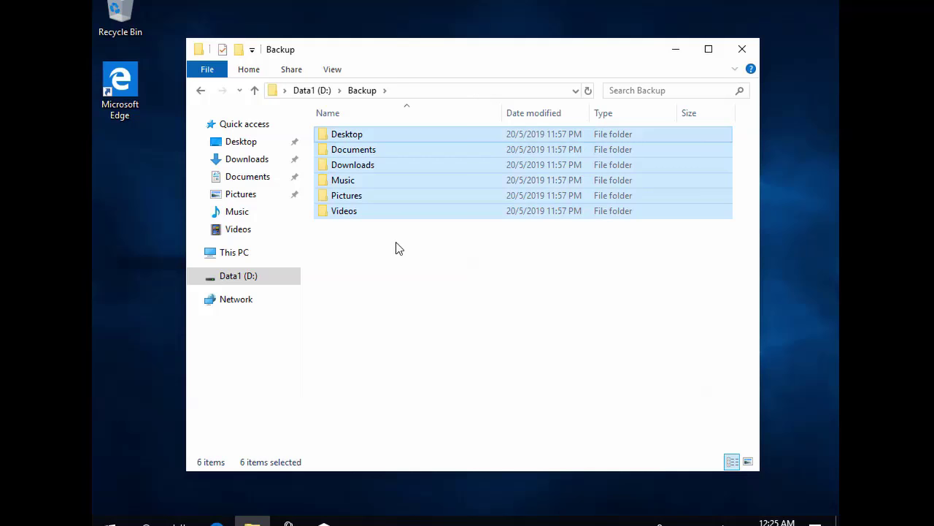
right_click(395, 173)
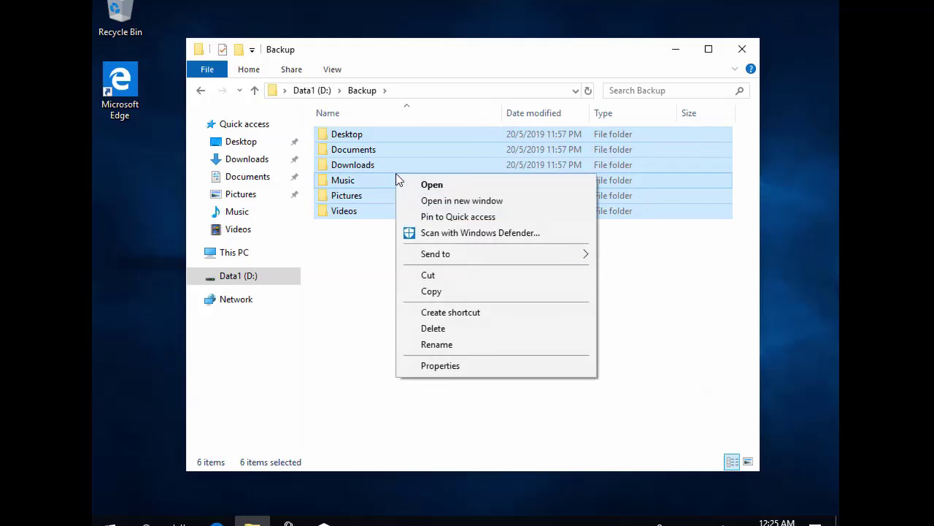
click(438, 292)
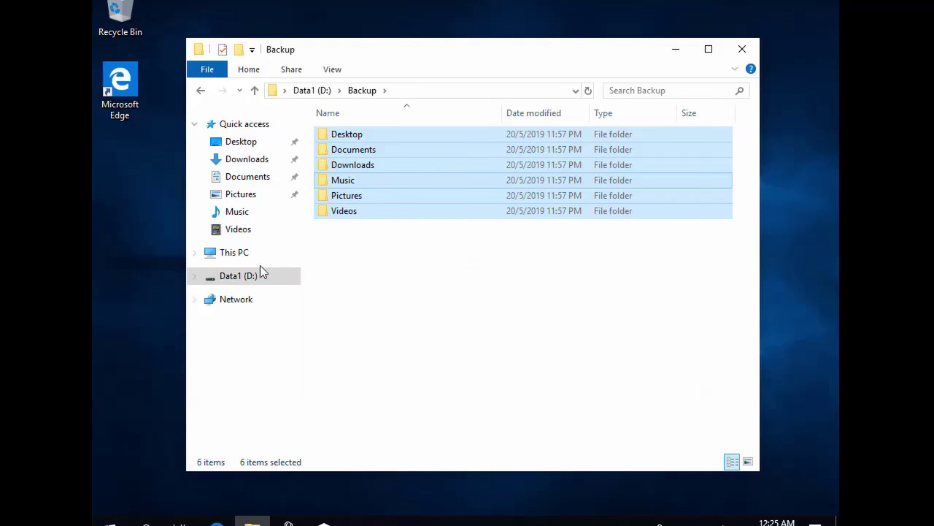
Step: Open the personal user profile folder inside Users on Local Disk (C:) and expand Users in the folder tree
click(196, 253)
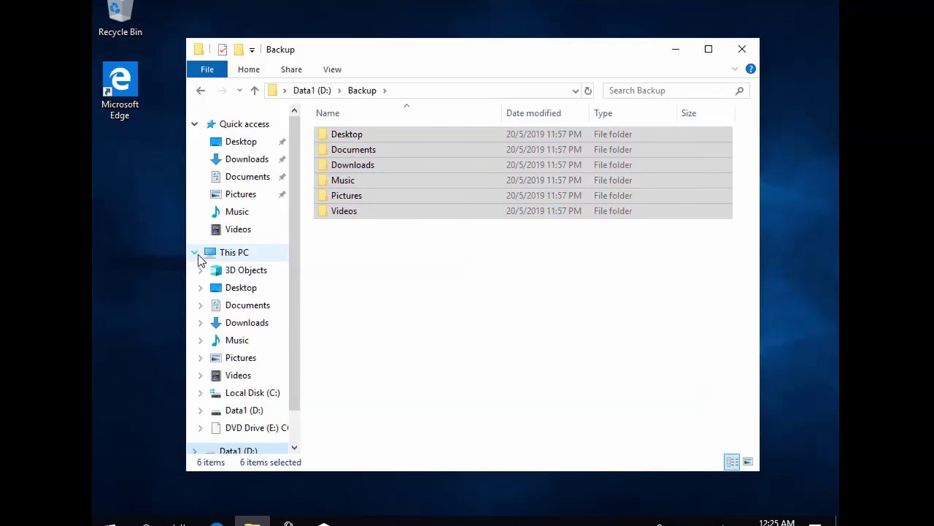
drag(295, 310, 298, 384)
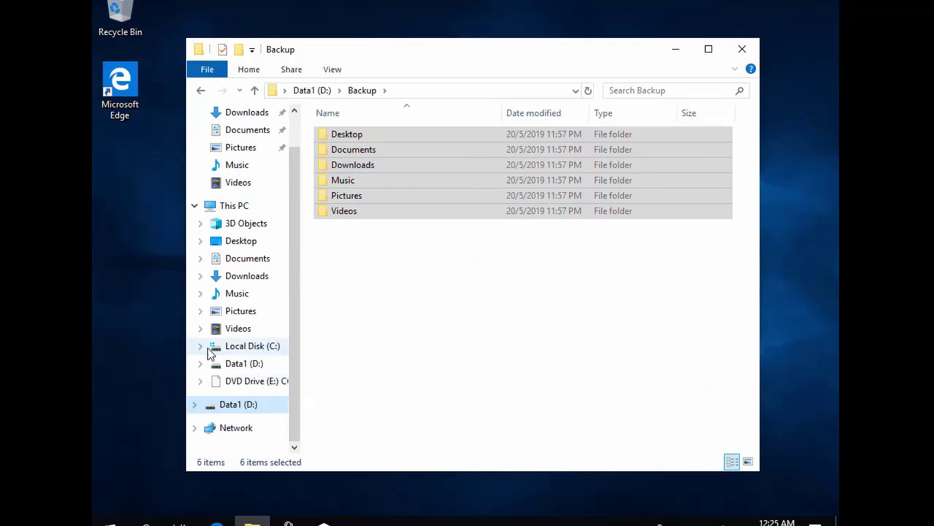
click(201, 347)
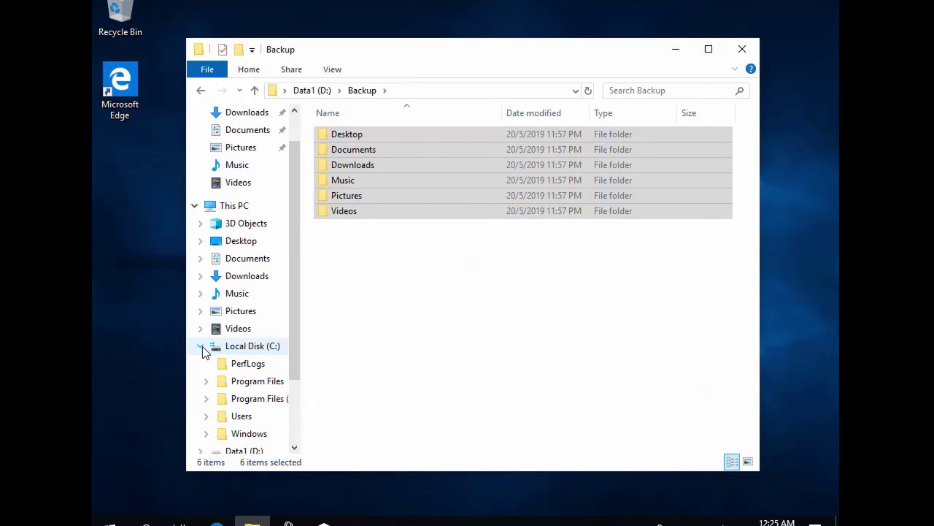
click(241, 416)
click(356, 152)
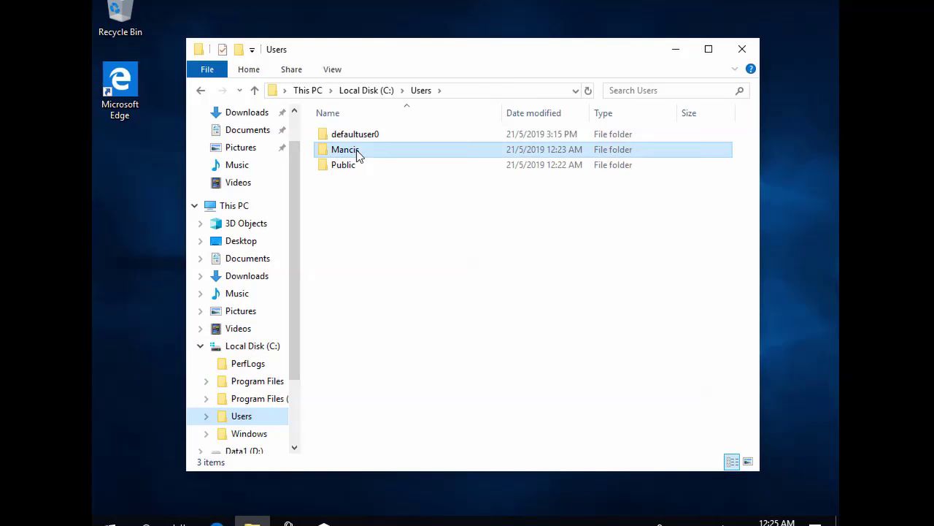
double_click(358, 153)
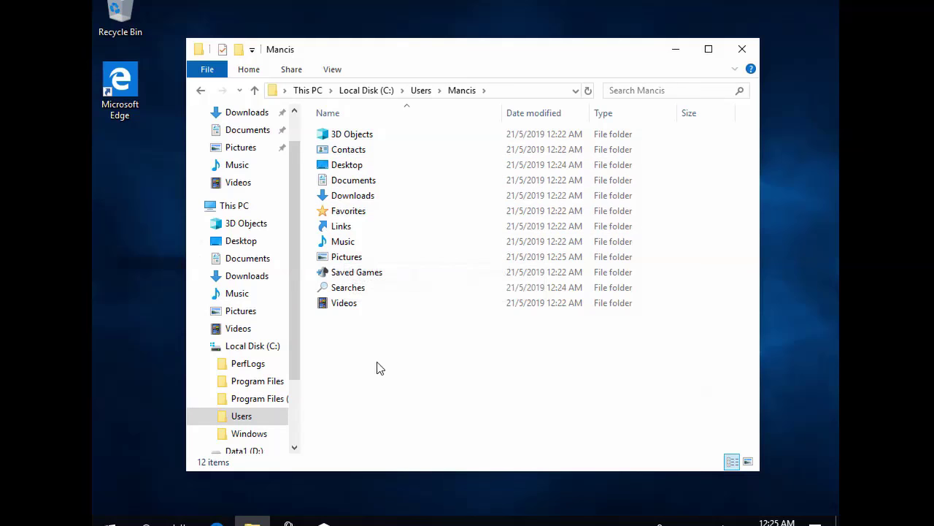
click(210, 417)
scroll(293, 369, down, 2)
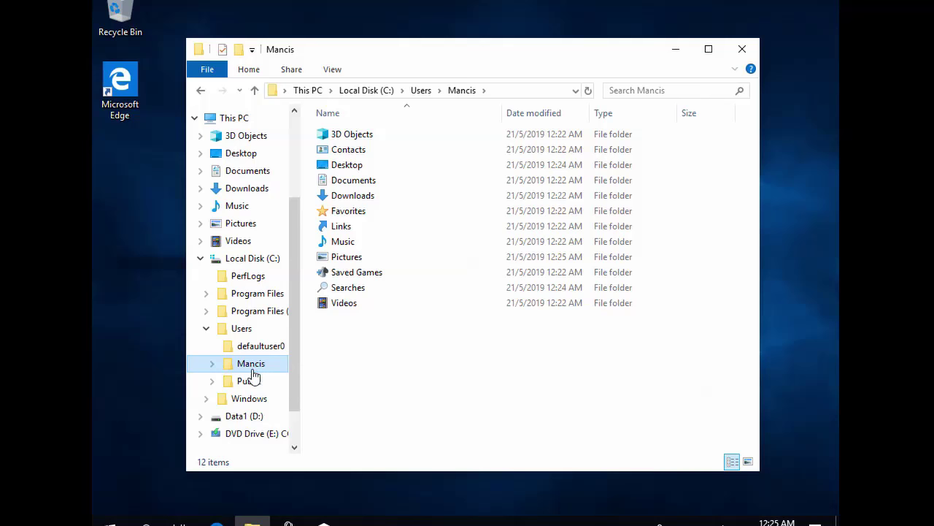
Step: Paste the copied backup folders into the personal user profile folder, replacing the existing Microsoft Edge.lnk file in the destination
click(426, 340)
right_click(427, 343)
click(499, 247)
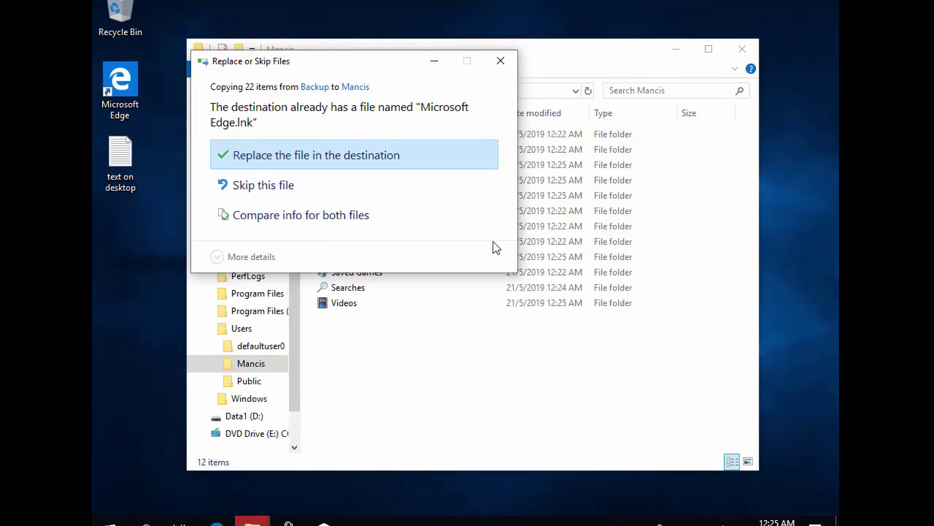
click(374, 157)
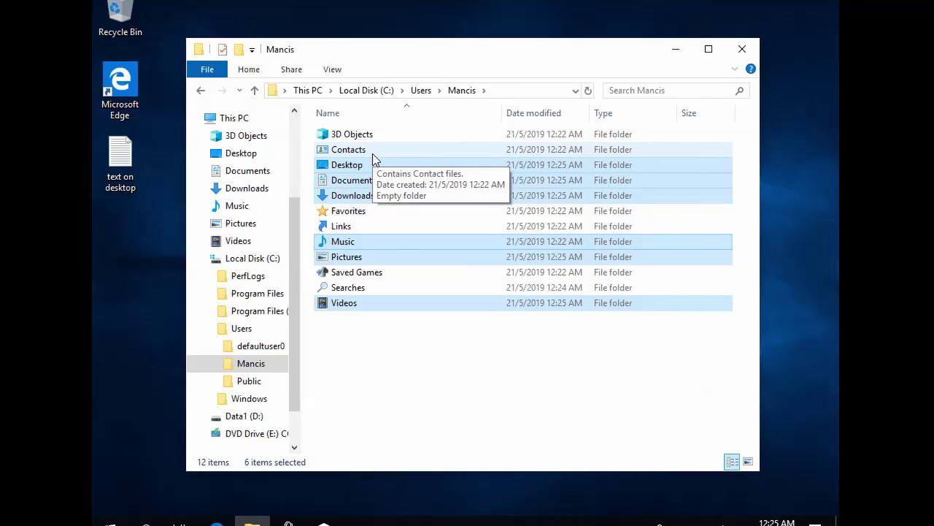
click(421, 360)
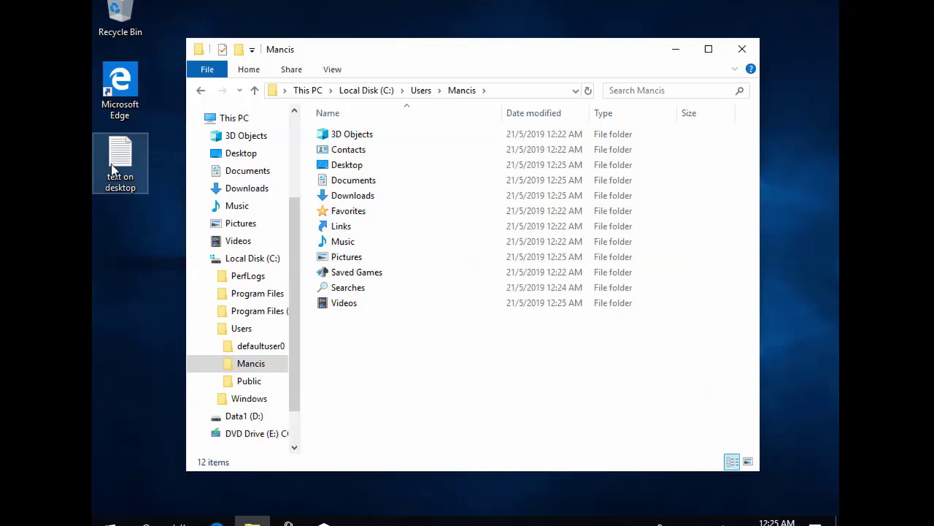
Step: Check the restored files in the Documents and Downloads folders and close File Explorer
click(260, 177)
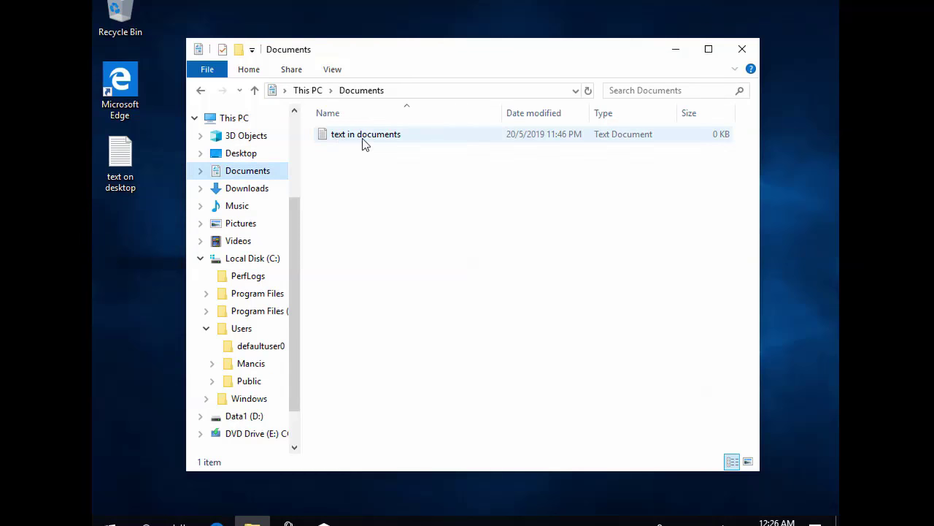
click(254, 189)
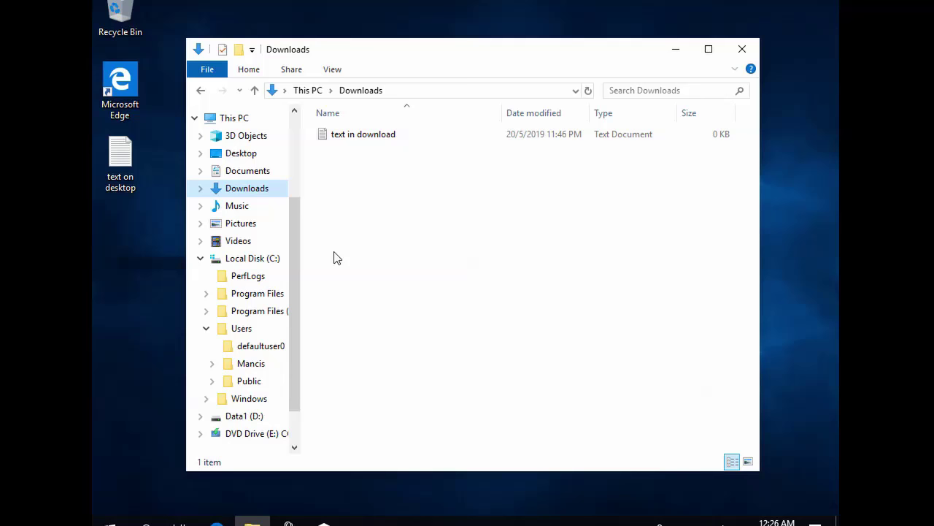
click(740, 50)
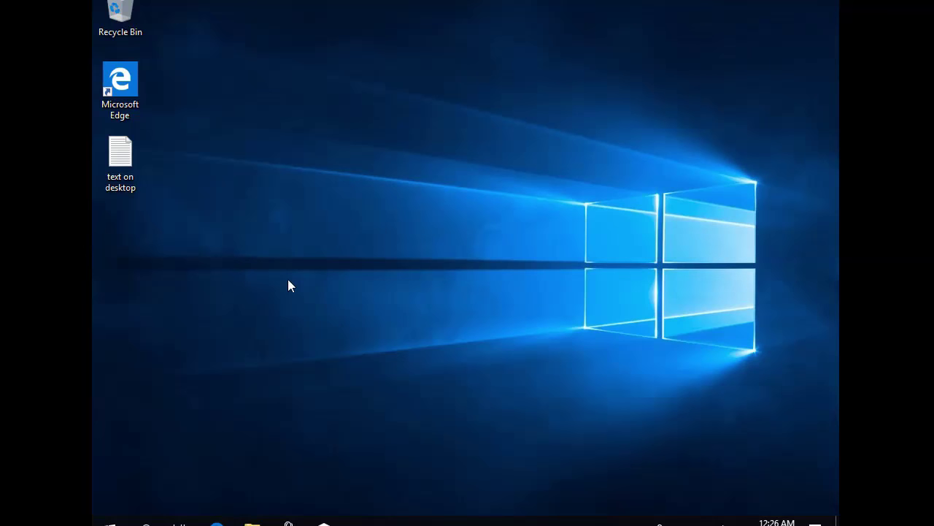